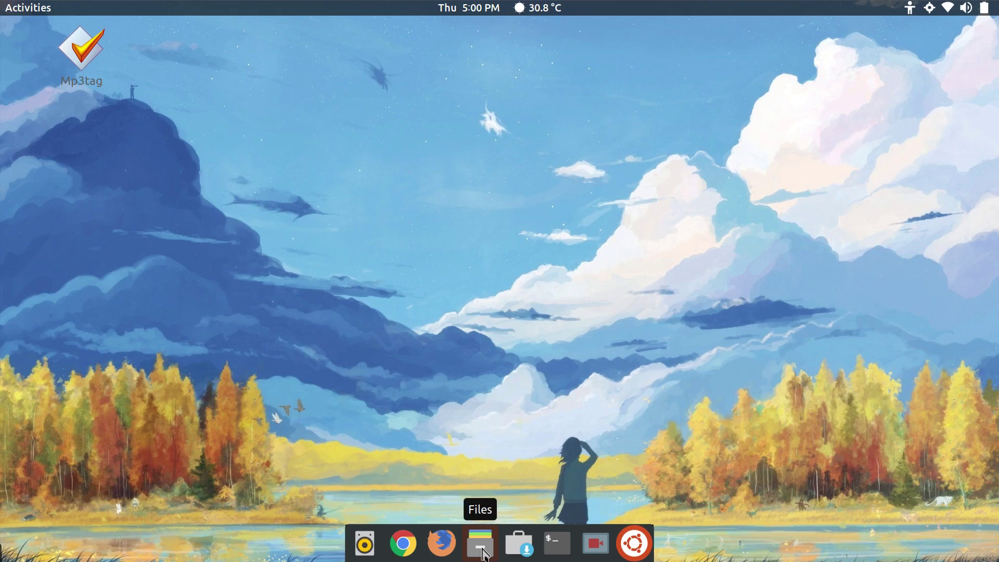
Tile the Files Home folder on the left half and a Terminal on the right half
left_click(482, 545)
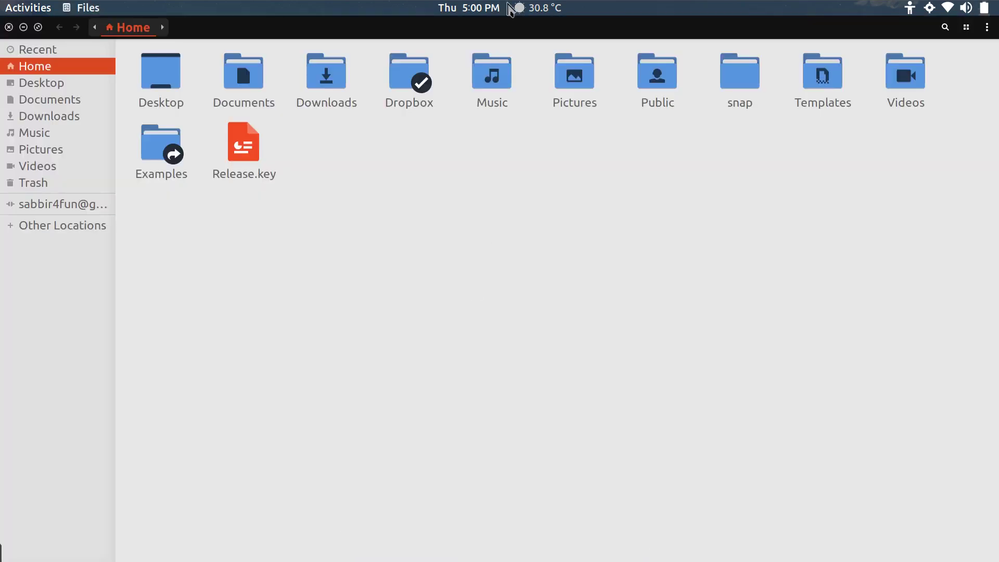
left_click_drag(690, 9, 1, 212)
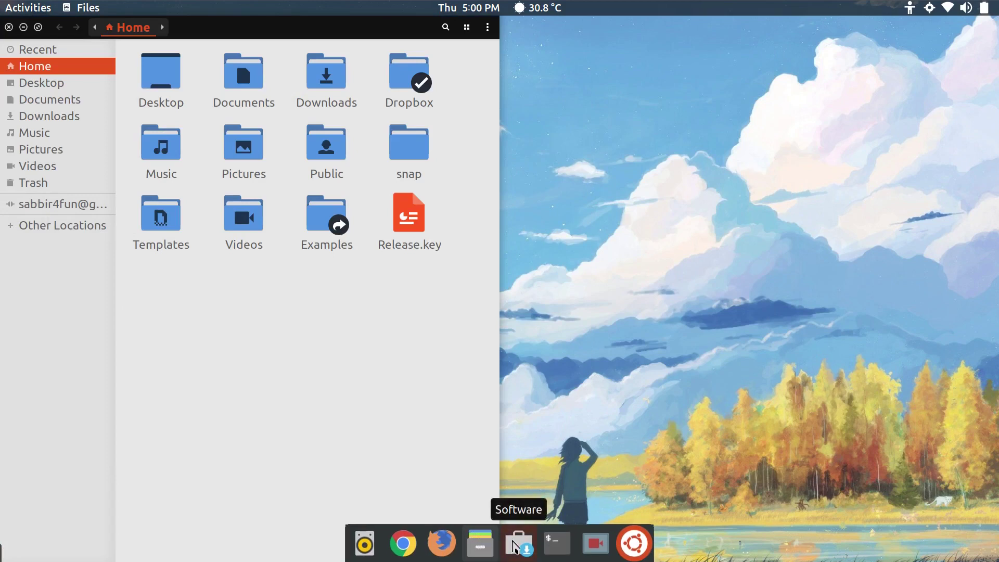
left_click(556, 542)
key("super+Right")
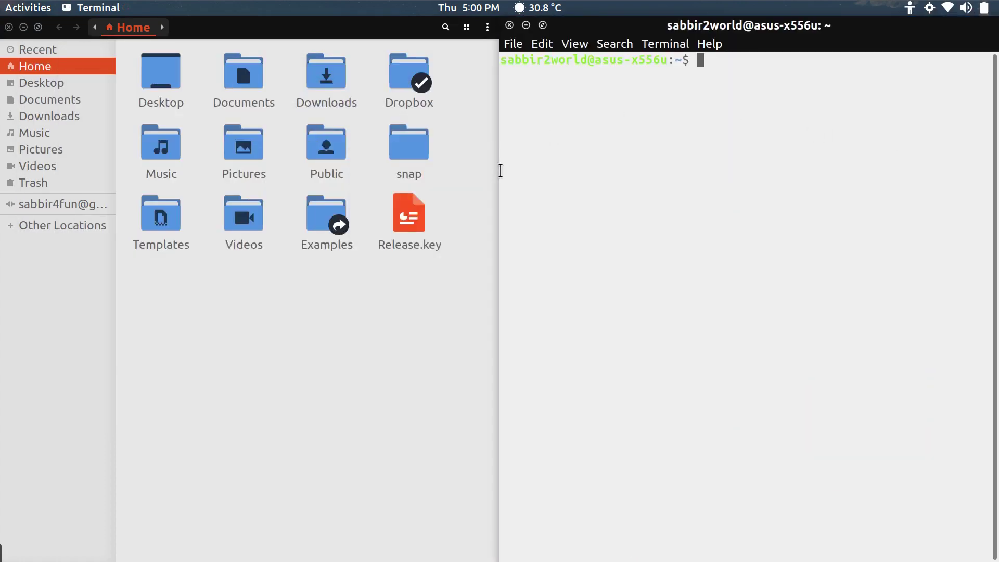
left_click(473, 200)
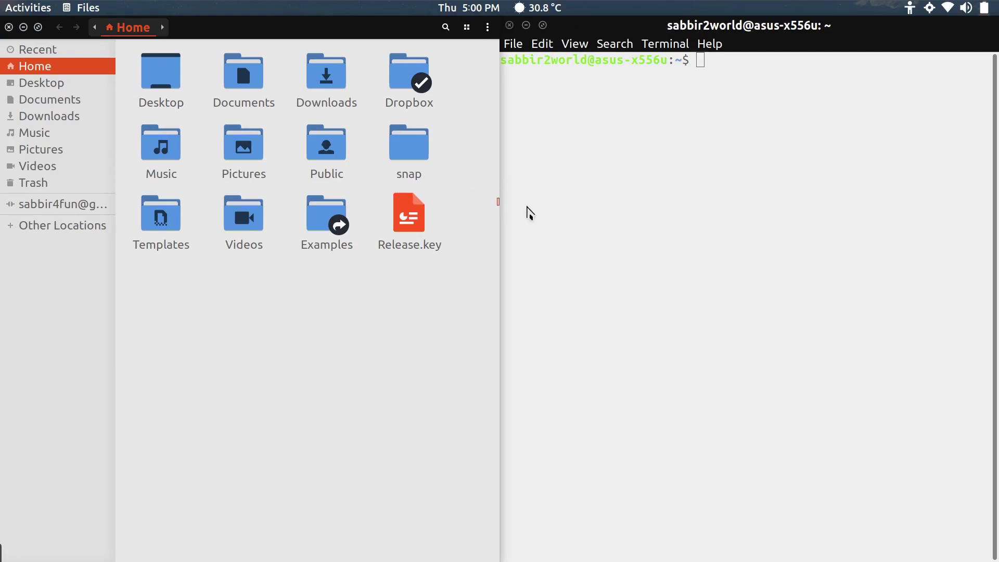
left_click(592, 219)
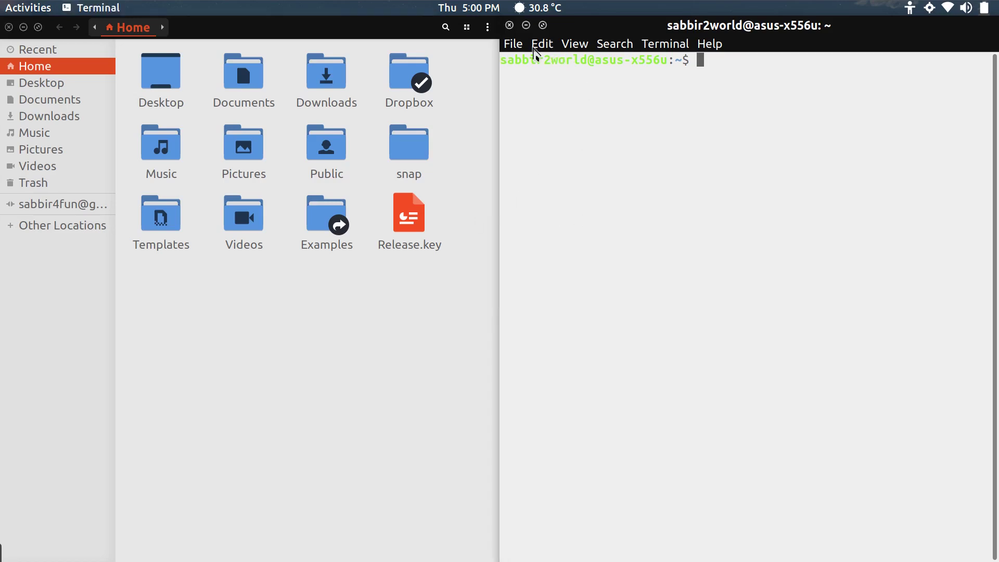
Minimize Terminal, view and close the About Files dialog, then minimize Files
left_click(526, 26)
left_click(93, 7)
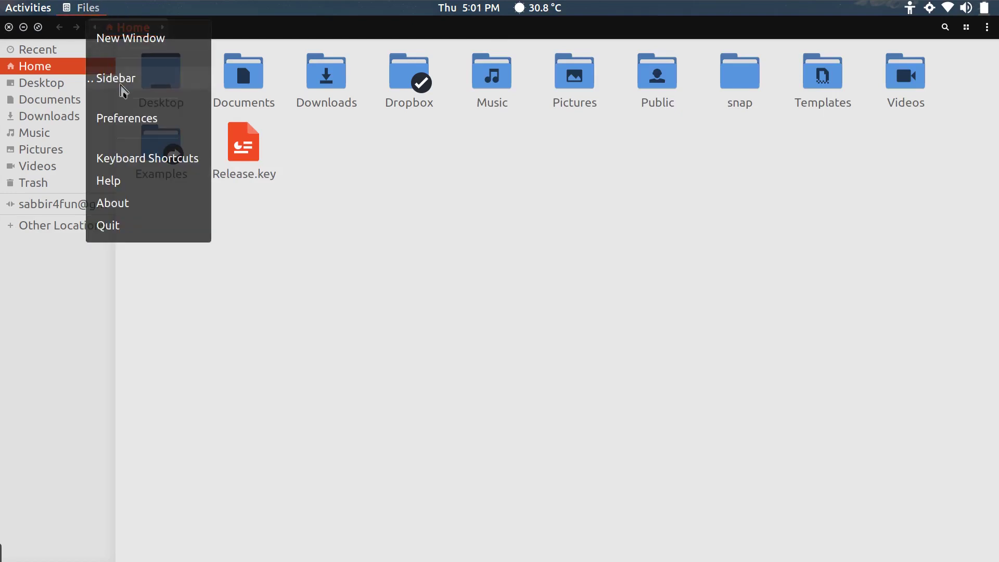
left_click(138, 203)
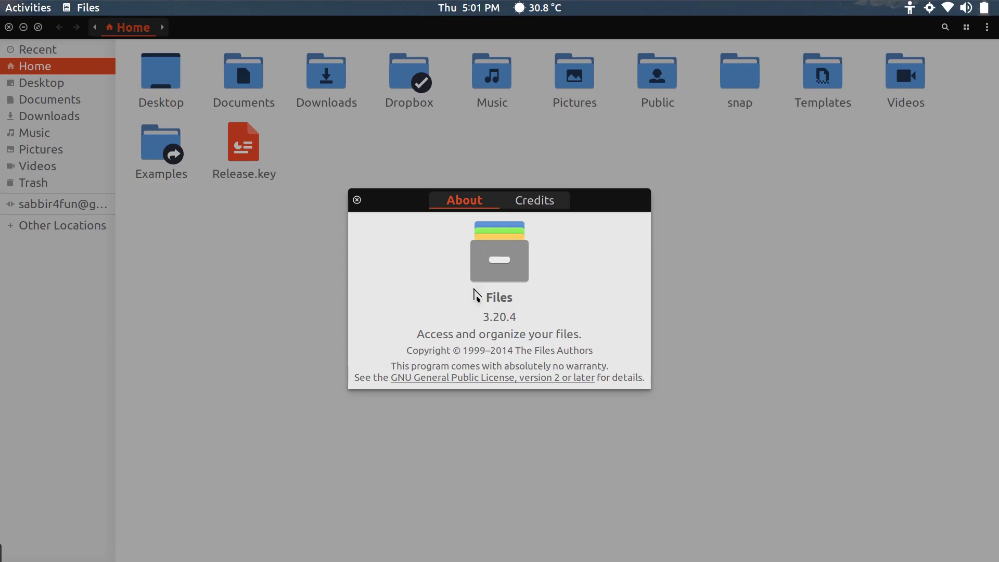
left_click(357, 201)
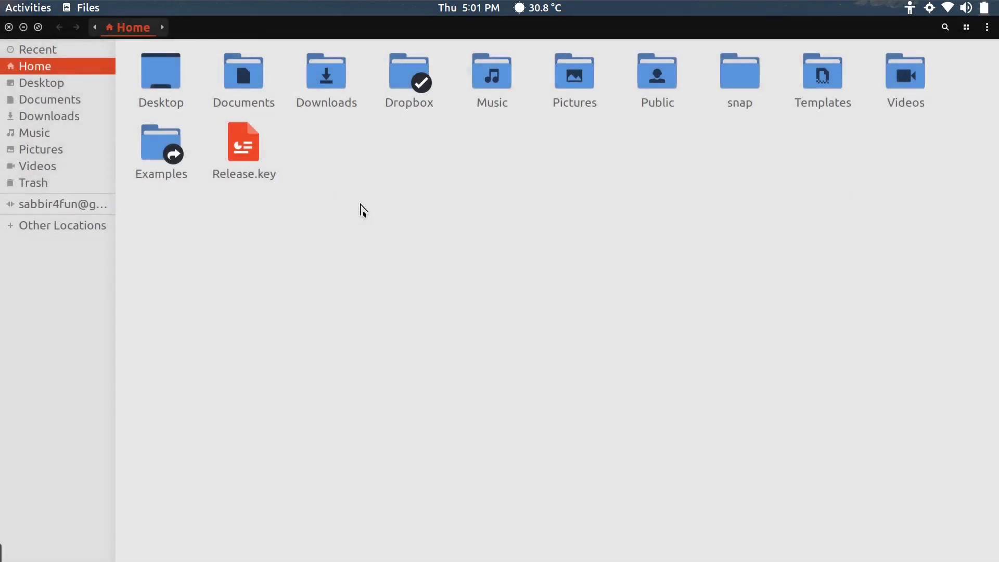
left_click(23, 27)
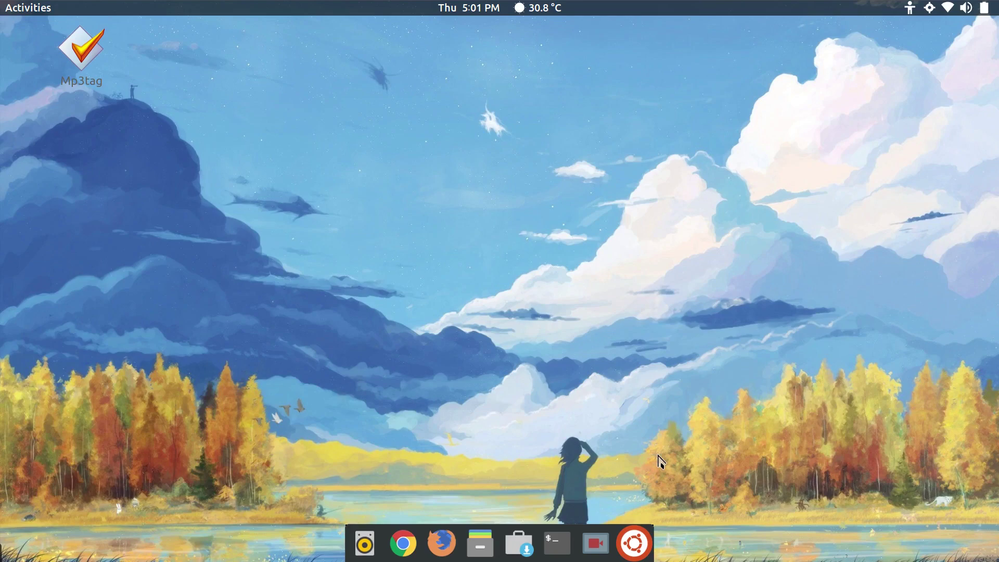
Search 'sys' in the Activities overview and launch System Monitor
key("super")
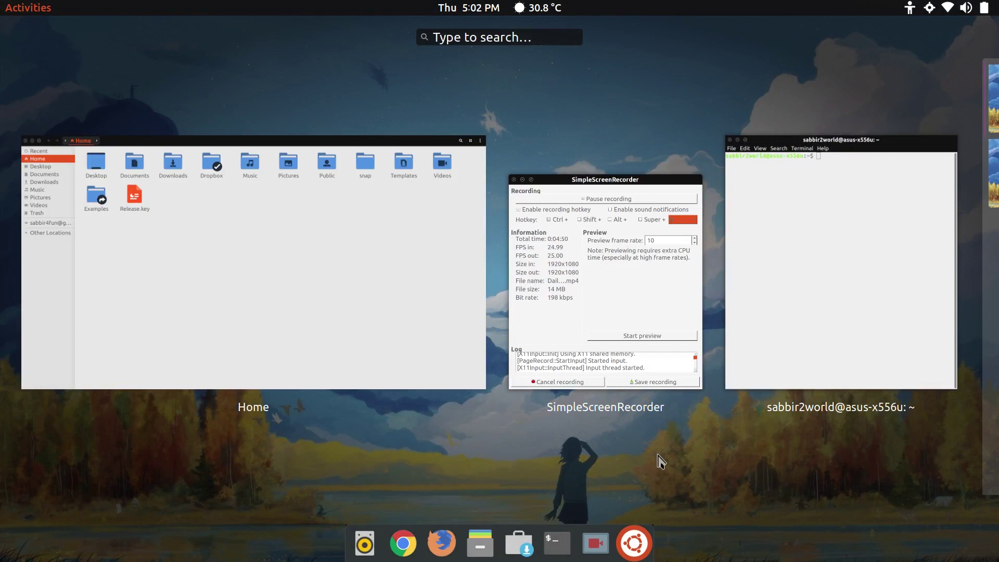
type("s")
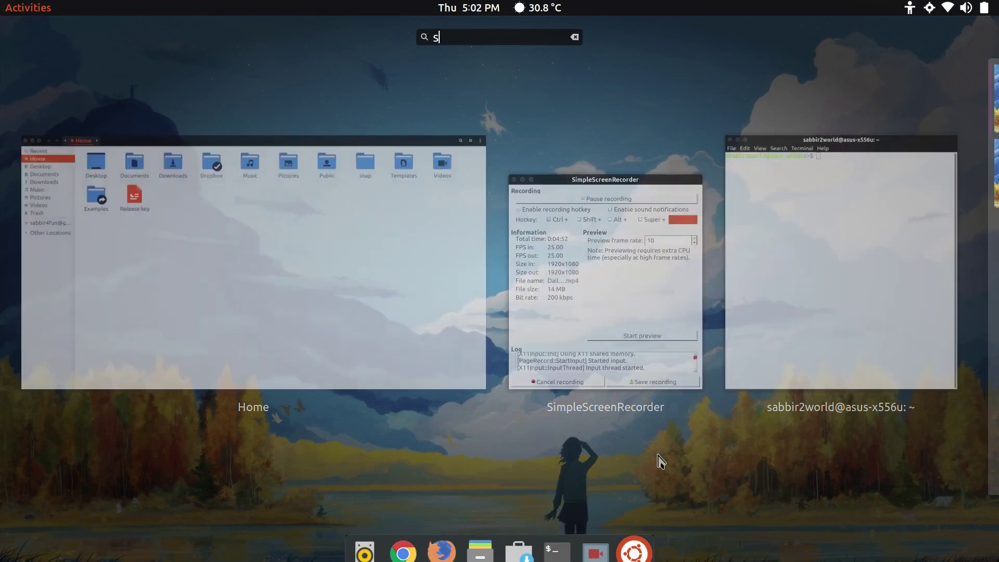
type("ys")
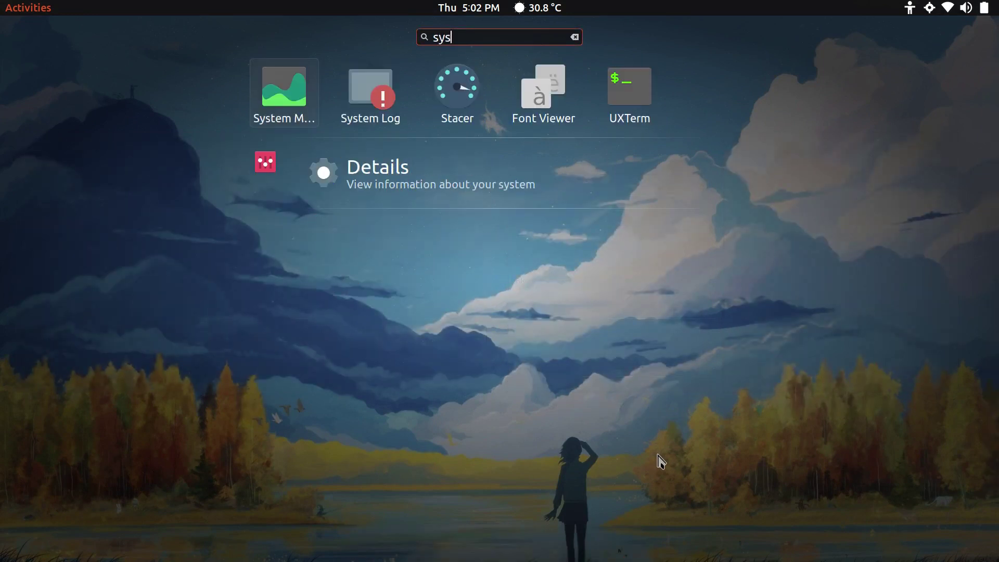
left_click(281, 106)
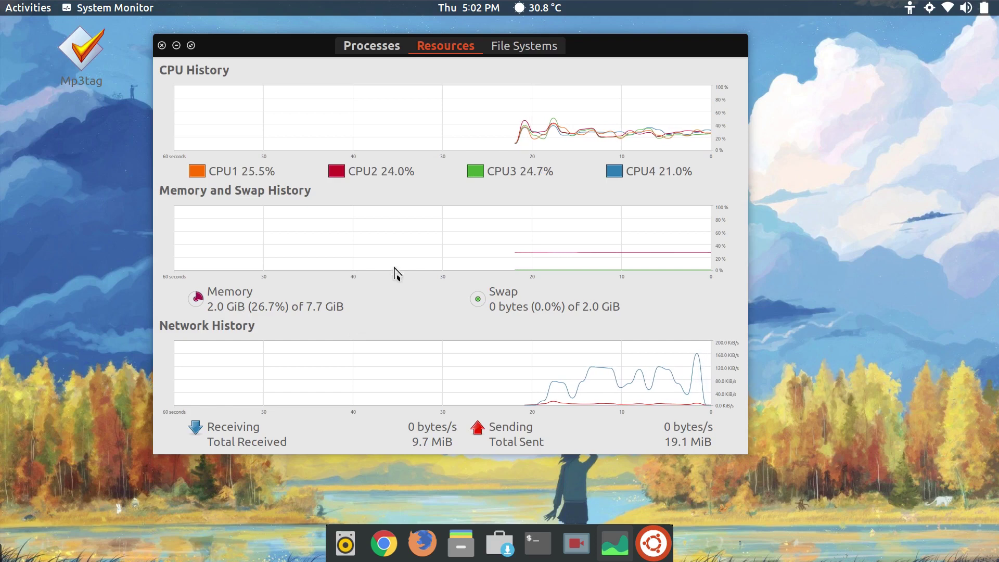
Nudge System Monitor right, quit it with Ctrl+Q, and bring Terminal back from the dock
left_click_drag(624, 47, 678, 44)
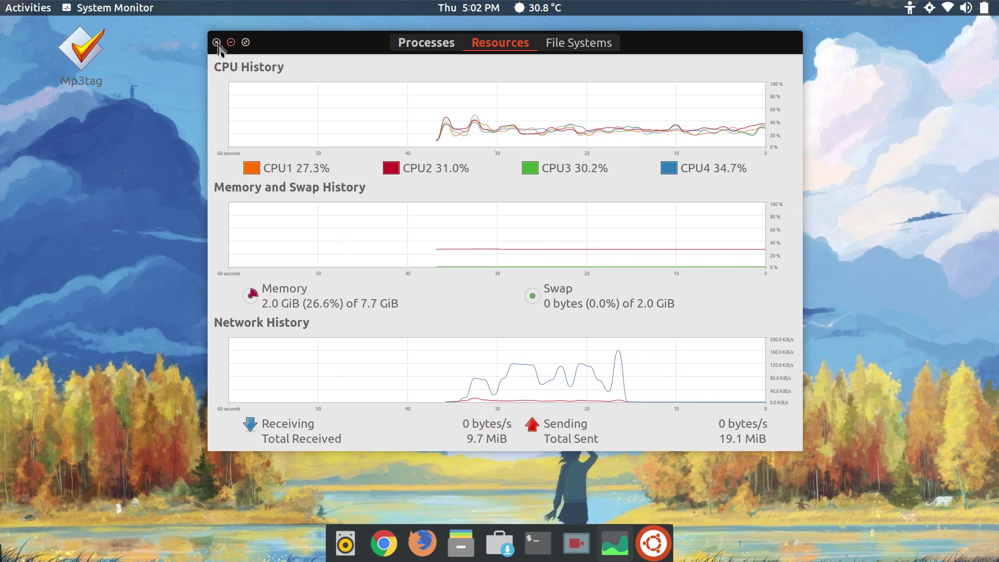
key("ctrl+q")
left_click(537, 543)
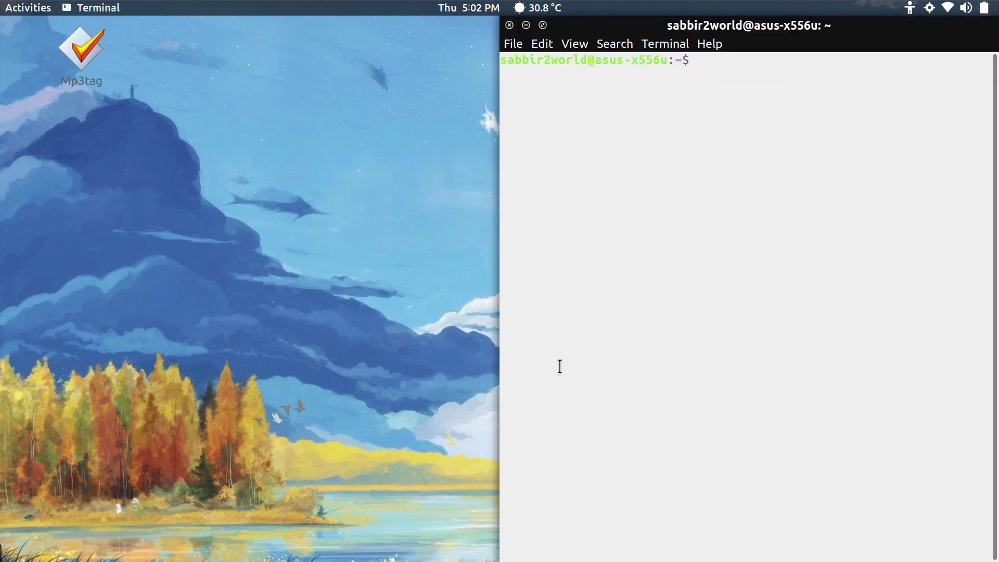
Run free -m to show 7843 MB total memory, maximize the terminal, then hide it
type("free -m")
key("Return")
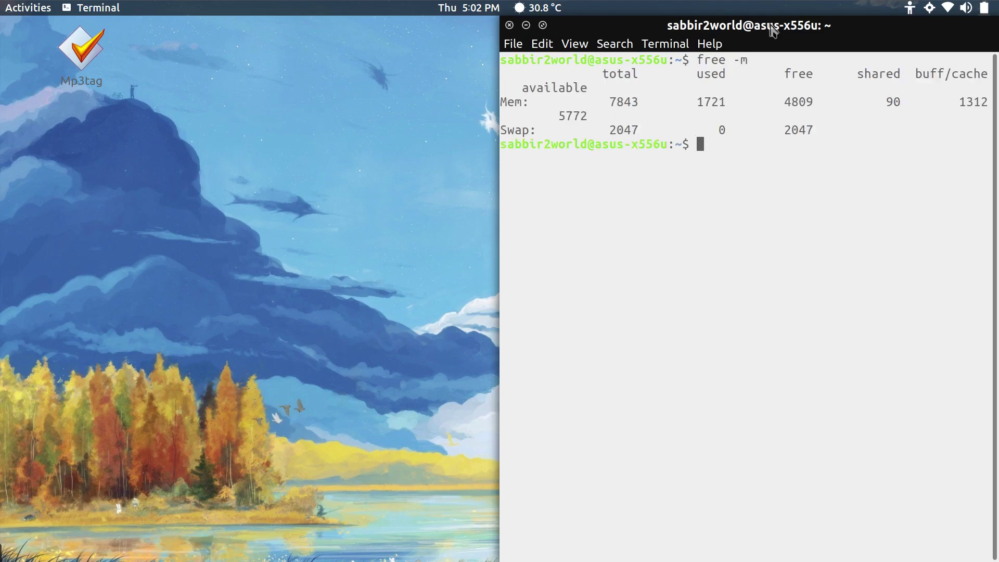
double_click(768, 23)
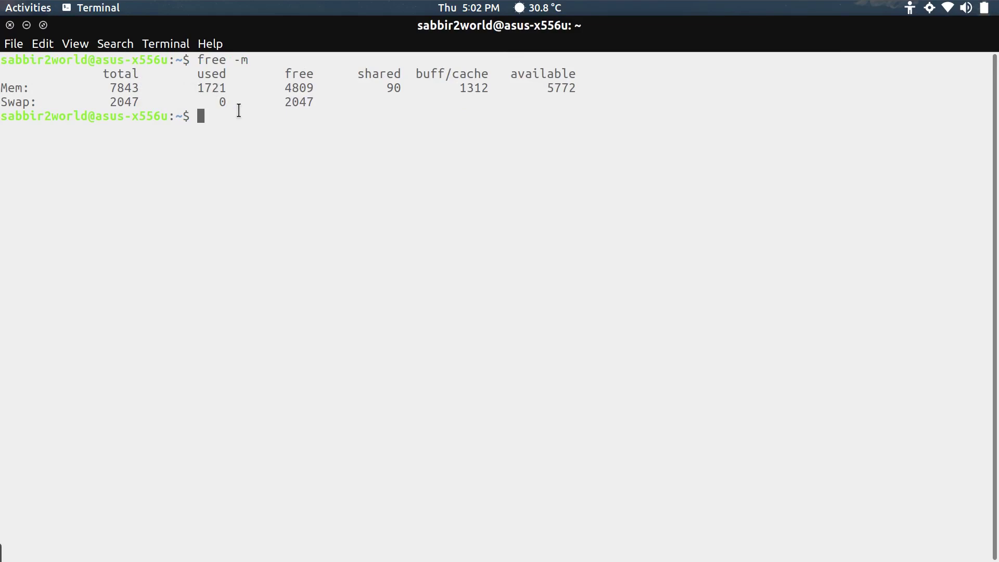
key("ctrl+d")
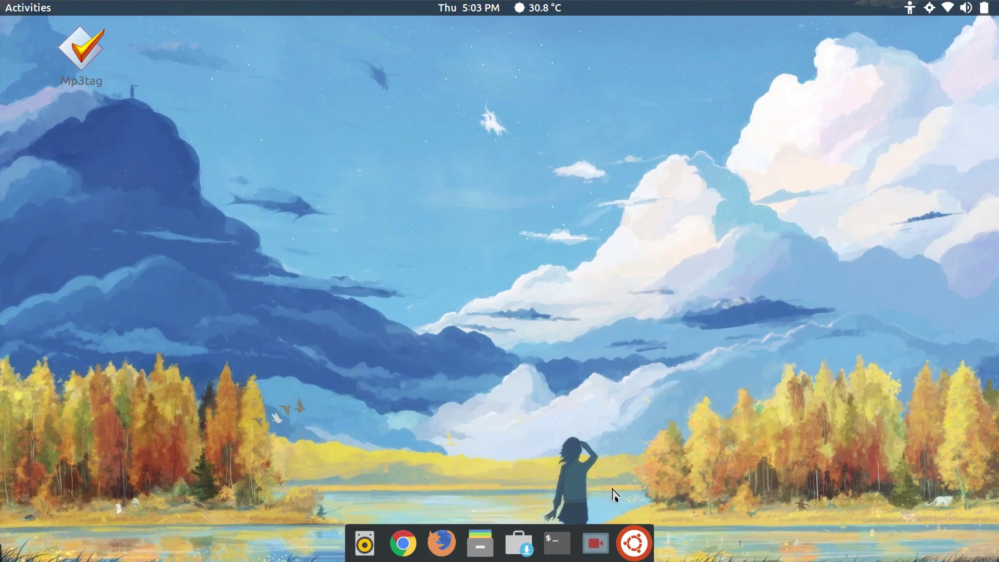
left_click(634, 542)
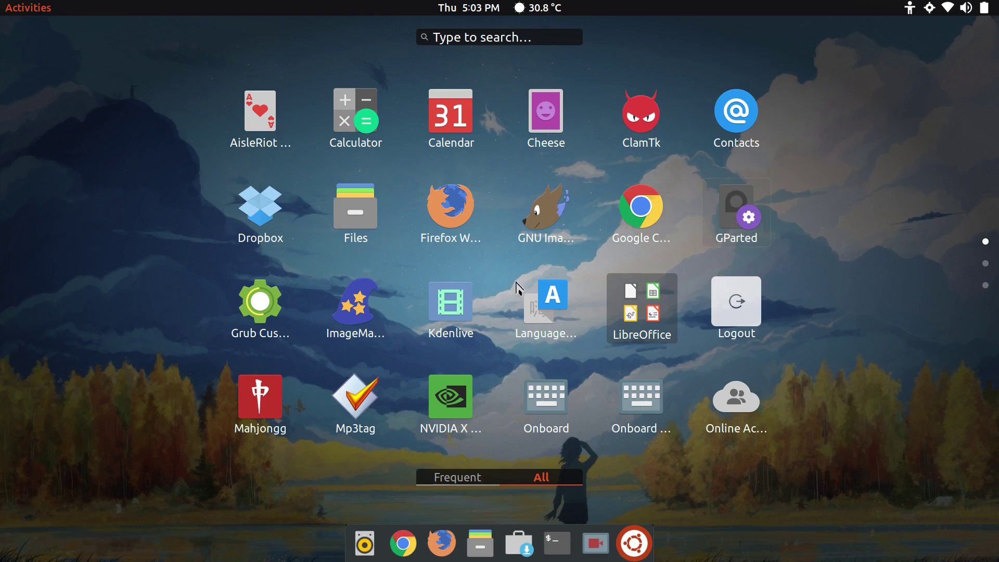
scroll(645, 301, "down", 2)
scroll(687, 307, "up", 2)
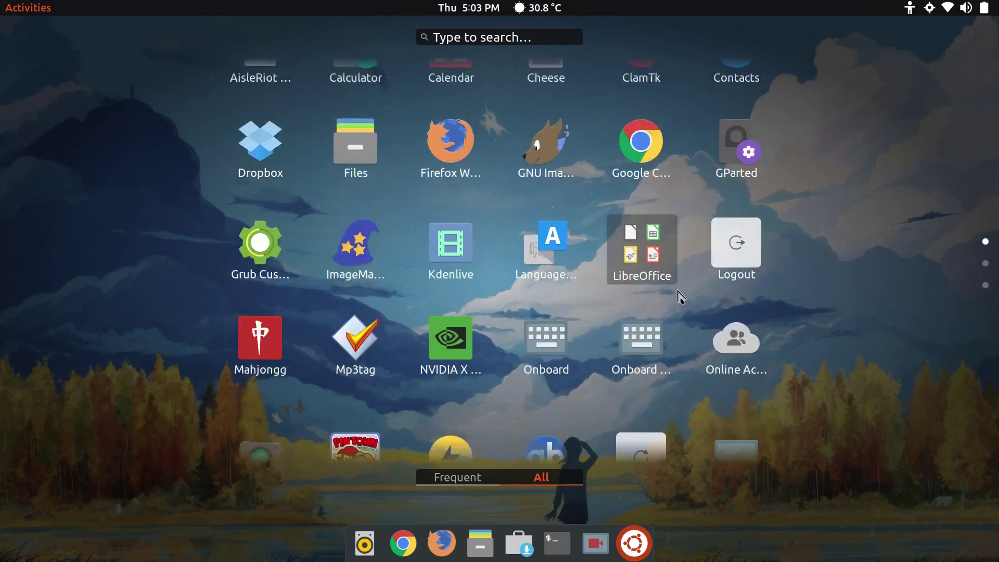
scroll(680, 296, "down", 2)
scroll(680, 297, "up", 2)
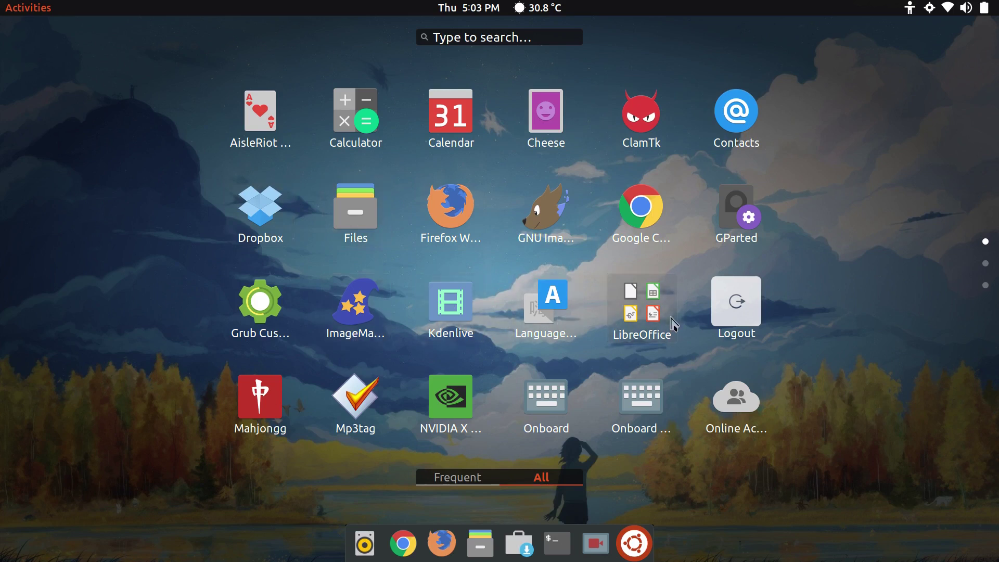
left_click(643, 321)
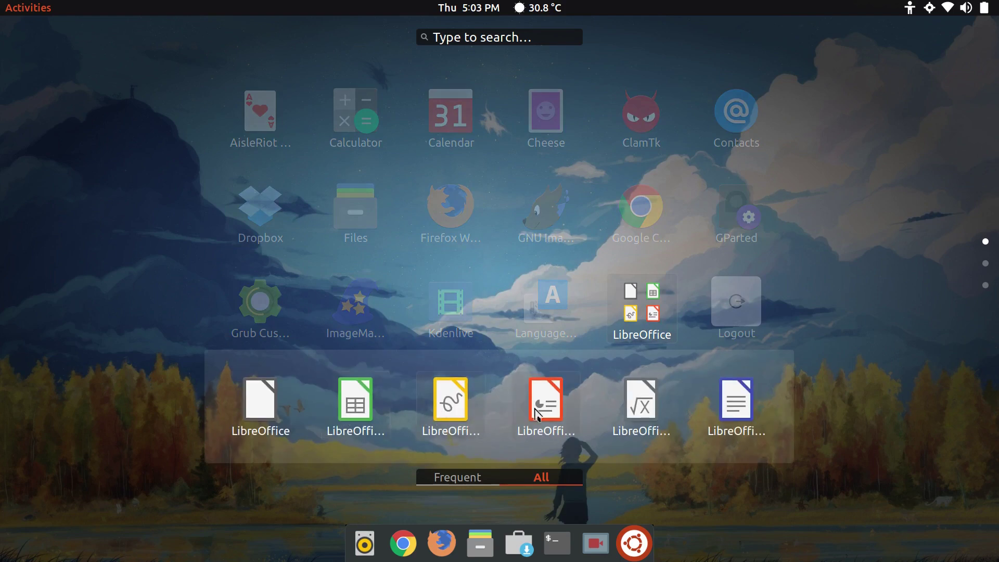
left_click(801, 230)
scroll(637, 290, "down", 1)
scroll(637, 290, "down", 1)
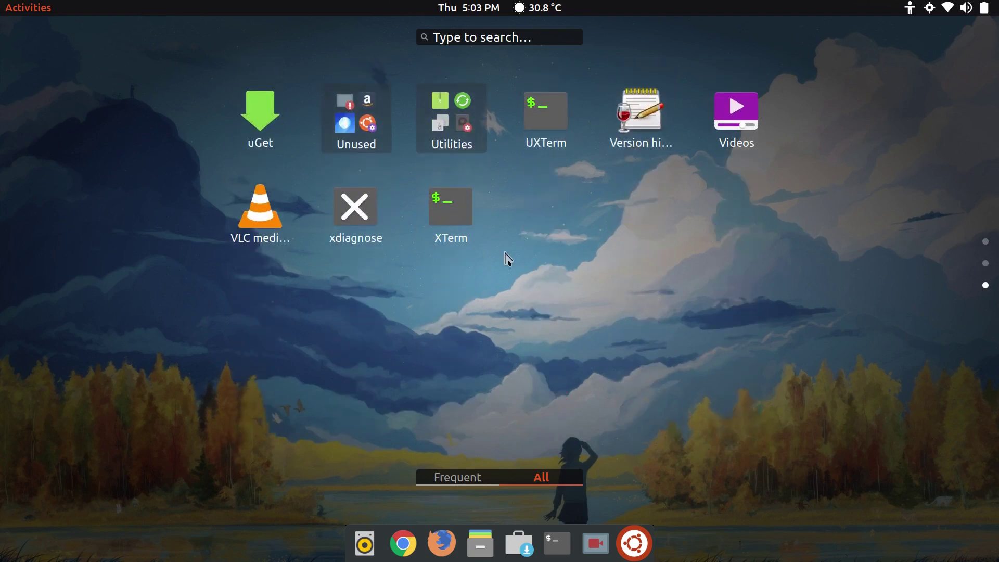
left_click(453, 147)
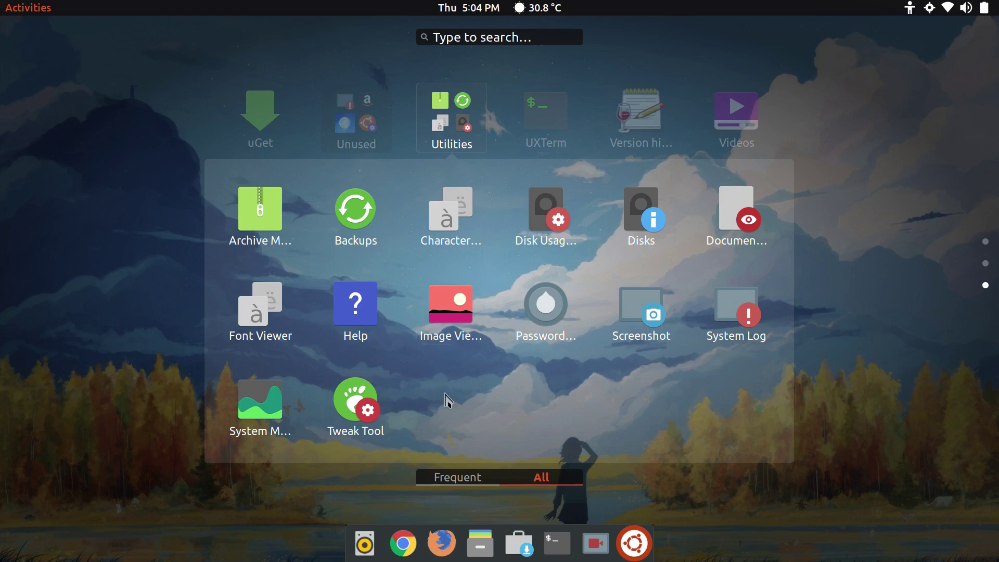
left_click(842, 260)
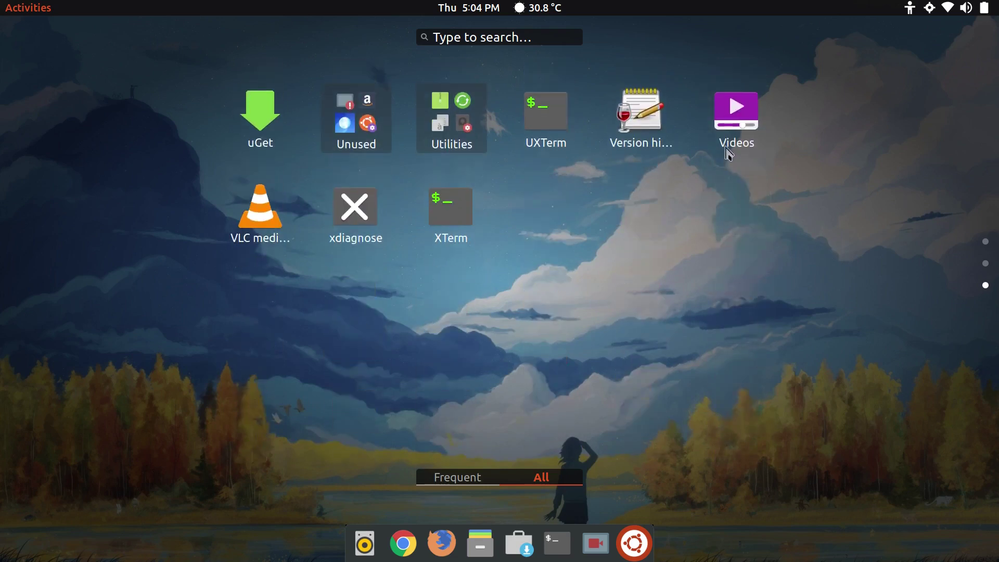
scroll(745, 136, "up", 2)
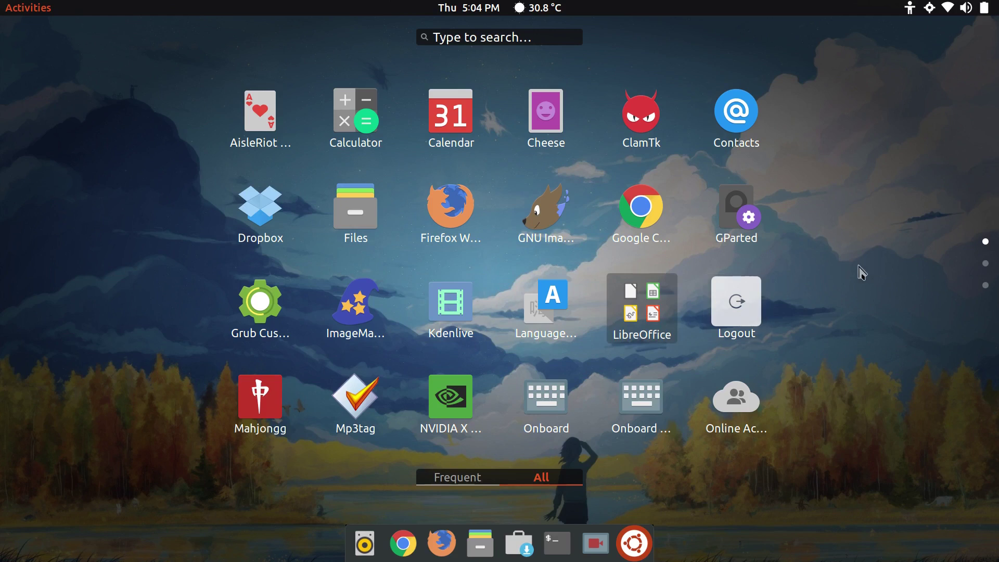
left_click(644, 549)
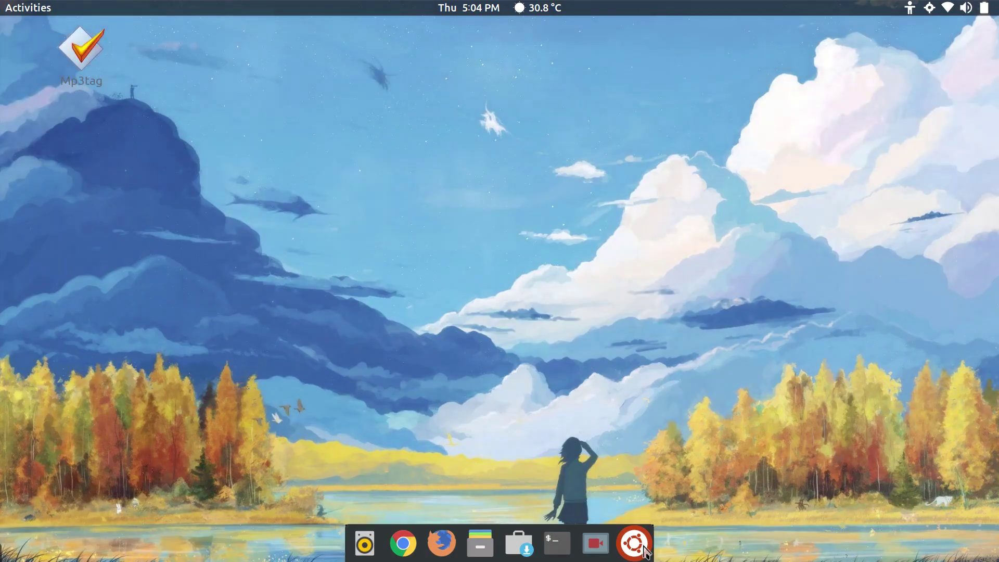
left_click(645, 546)
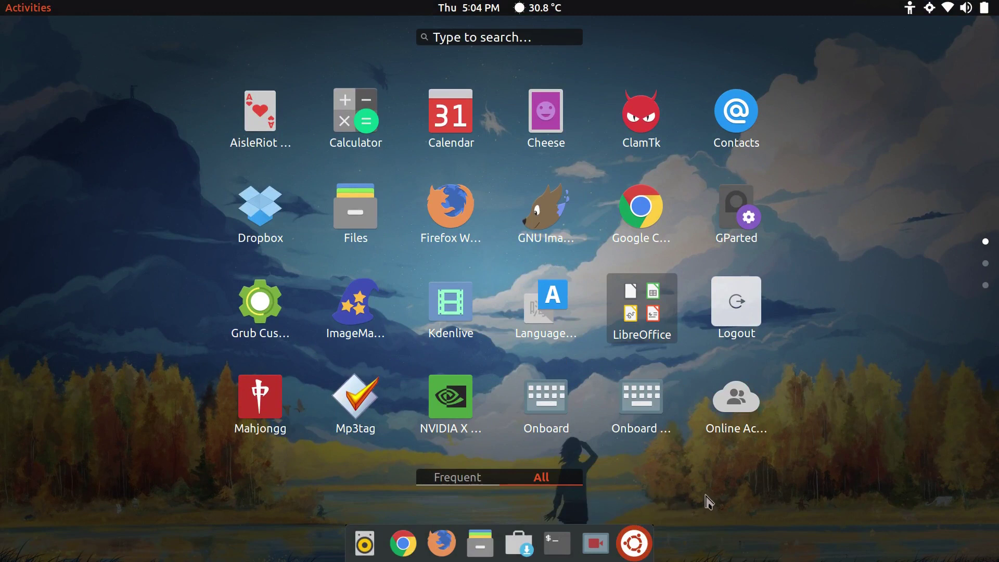
left_click(644, 543)
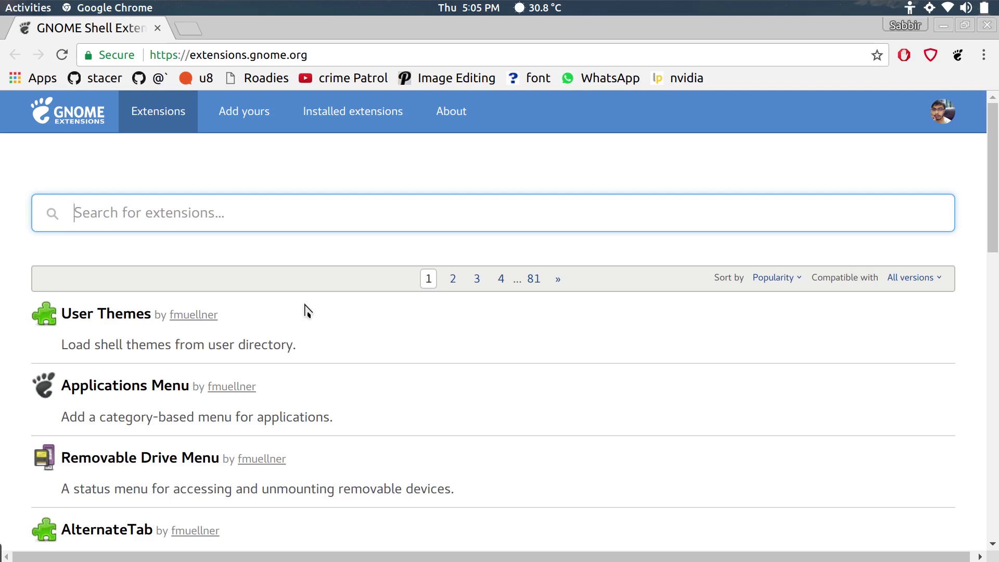
Go to the Installed extensions page on extensions.gnome.org
left_click(335, 117)
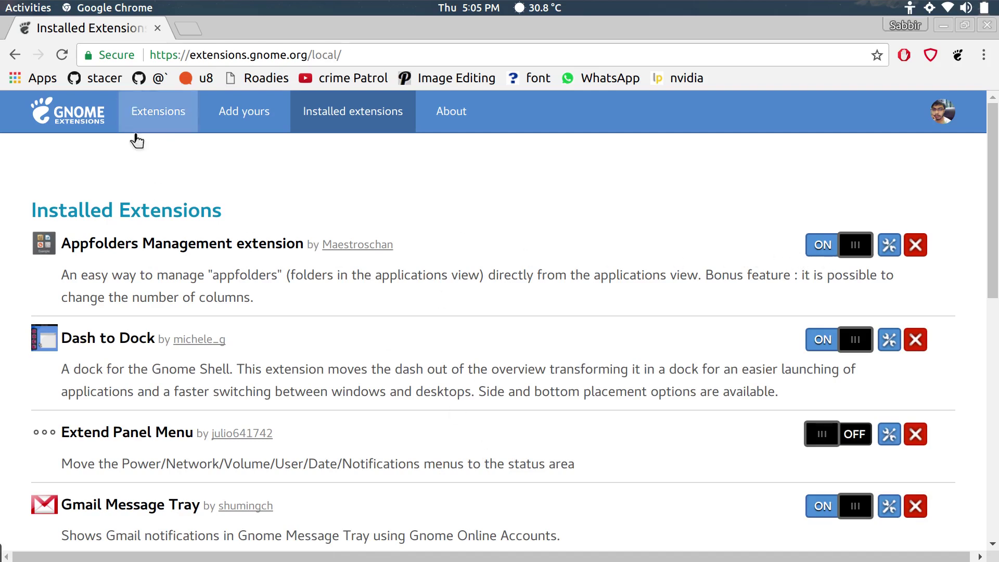
Open the application grid and scroll it to view the LibreOffice folder
left_click(636, 543)
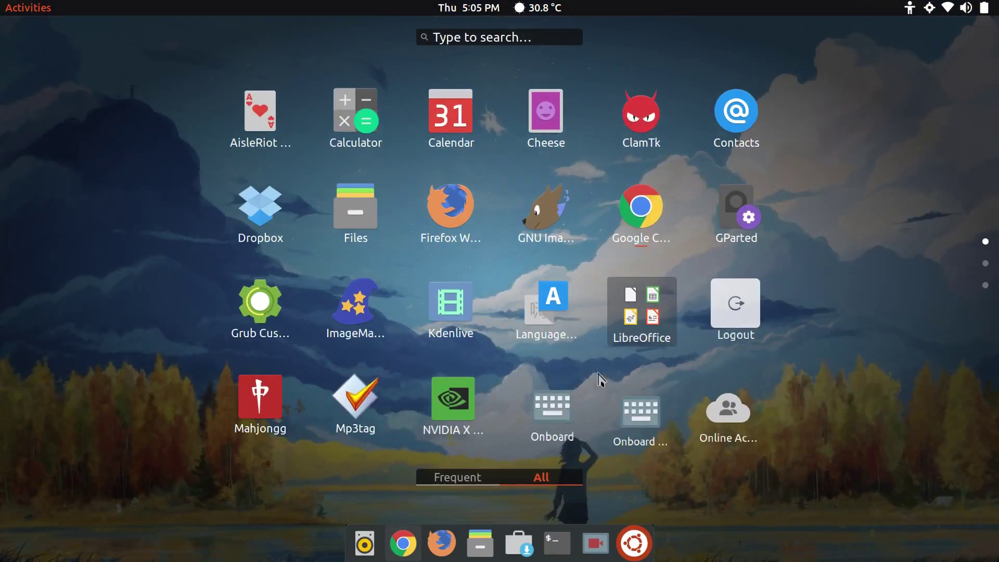
scroll(645, 281, "down", 1)
scroll(654, 319, "up", 1)
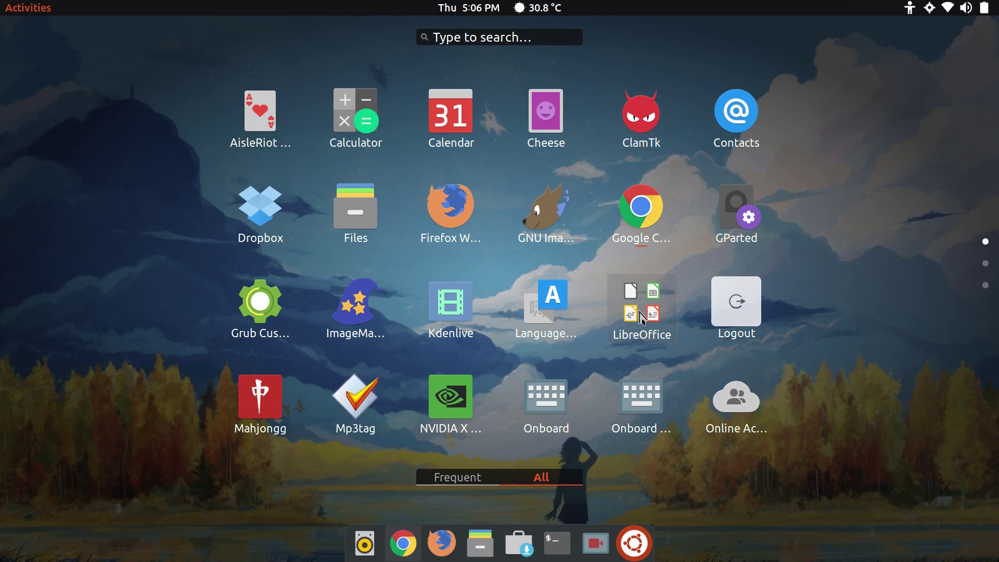
Disable Dash to Dock, check the overview without it, re-enable it and open its settings
key("Escape")
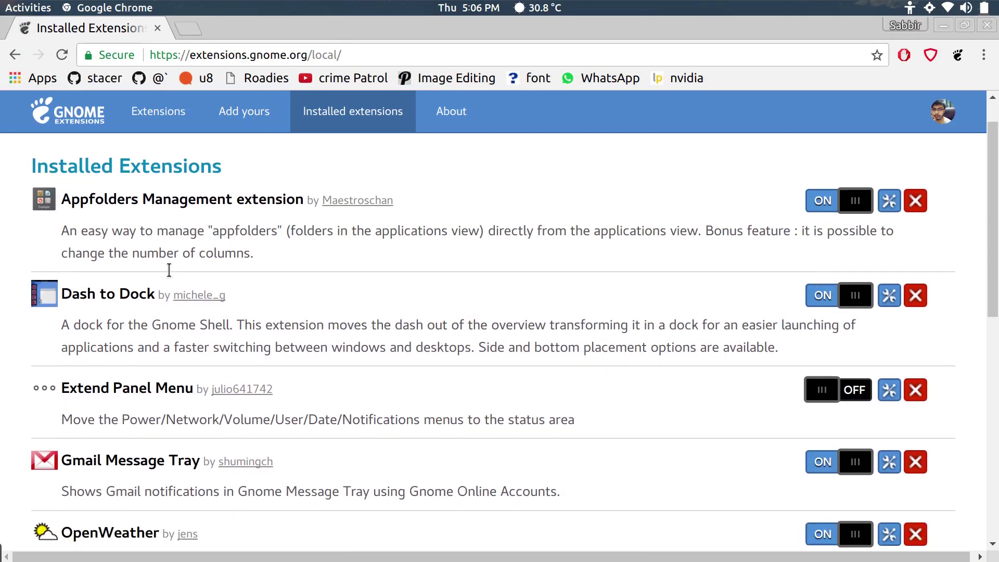
left_click(826, 297)
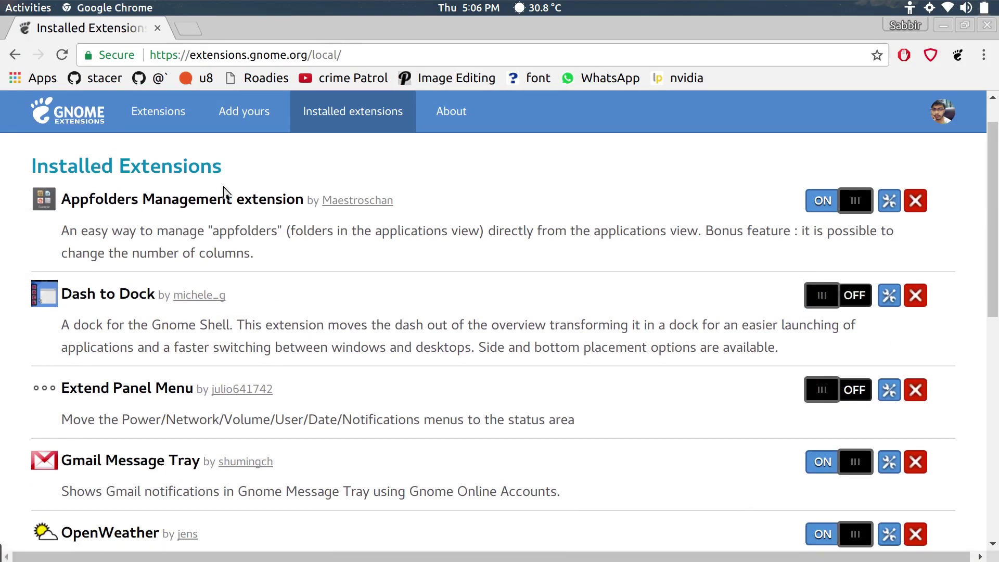
left_click(3, 7)
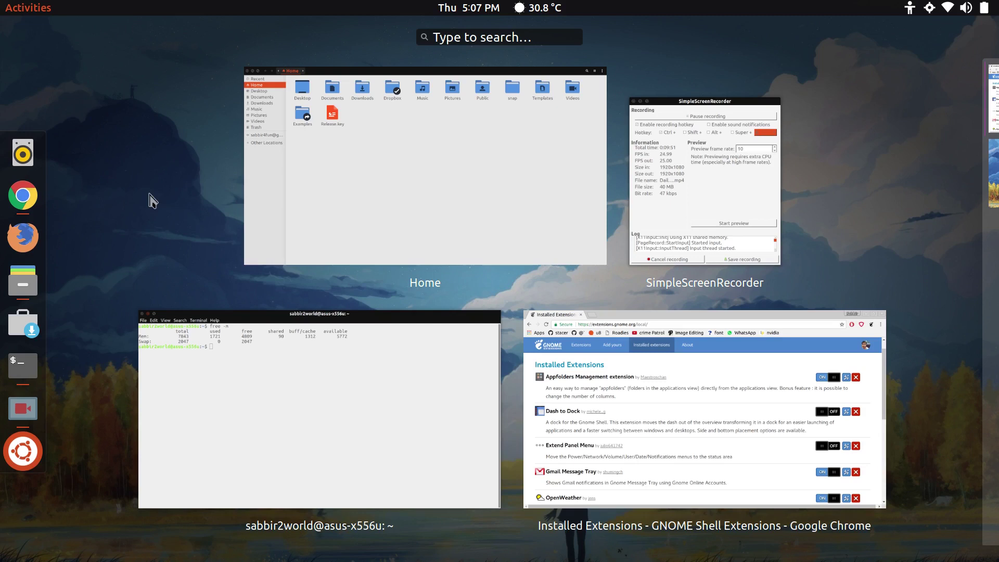
left_click(26, 9)
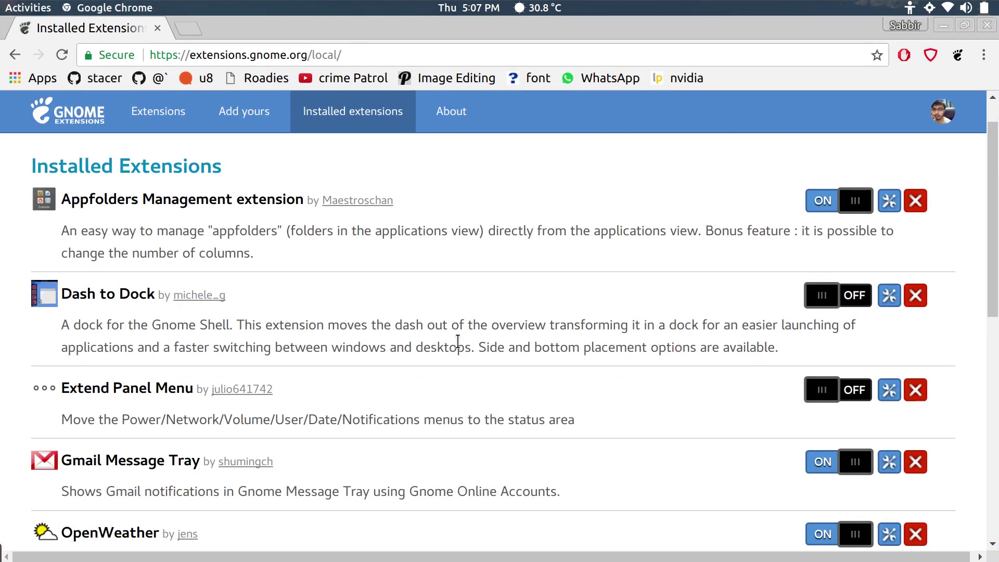
left_click(854, 300)
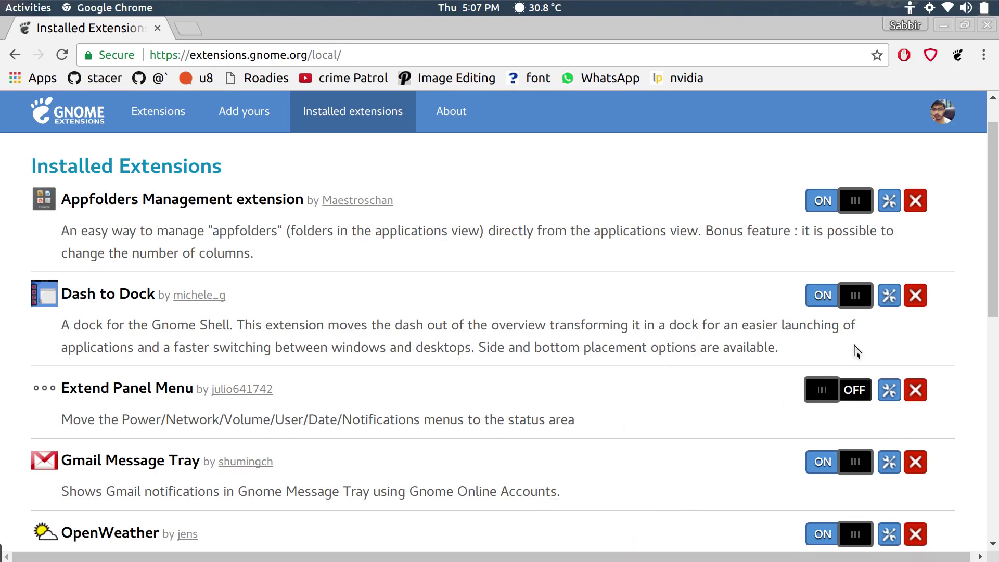
left_click(890, 296)
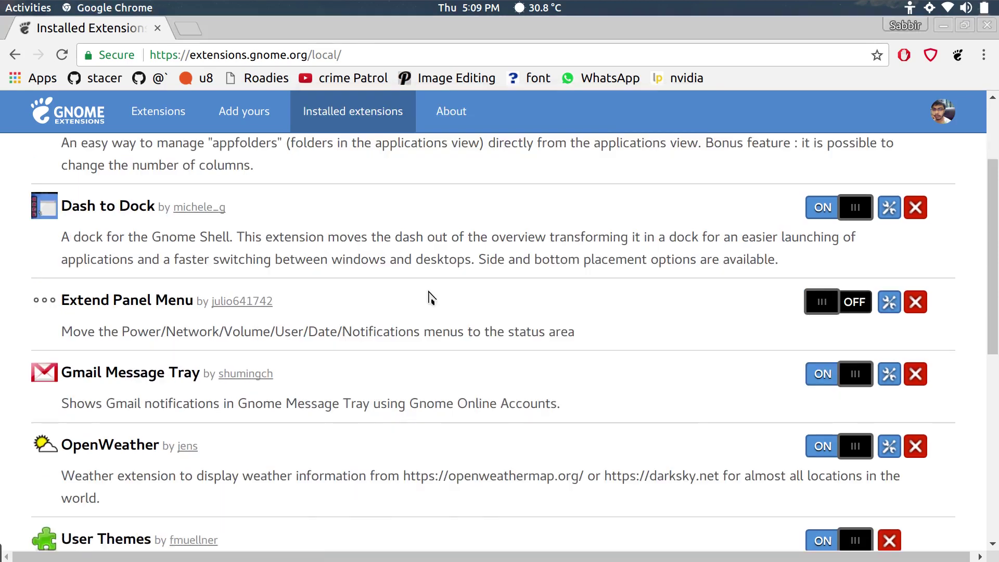
scroll(430, 297, "down", 3)
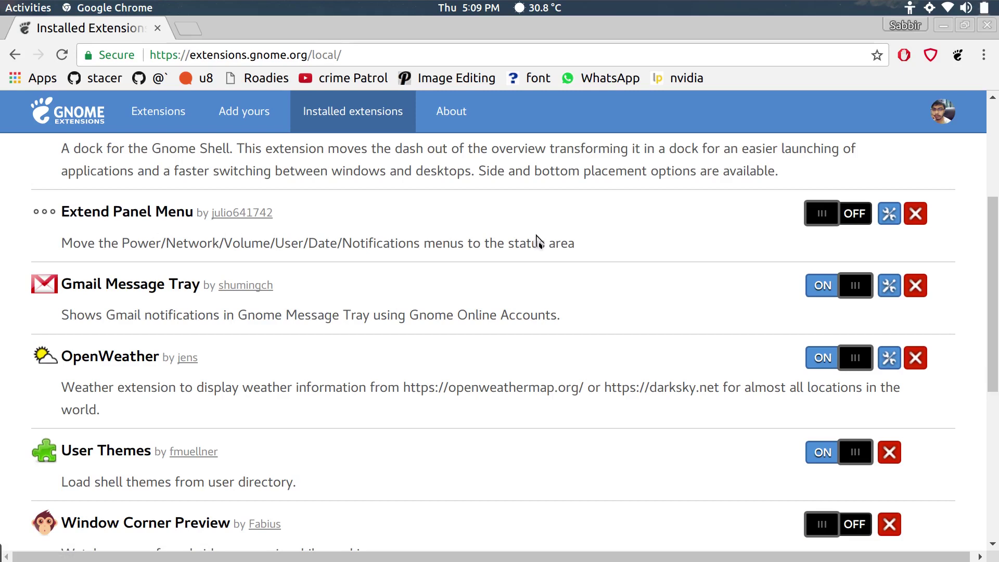
left_click(978, 11)
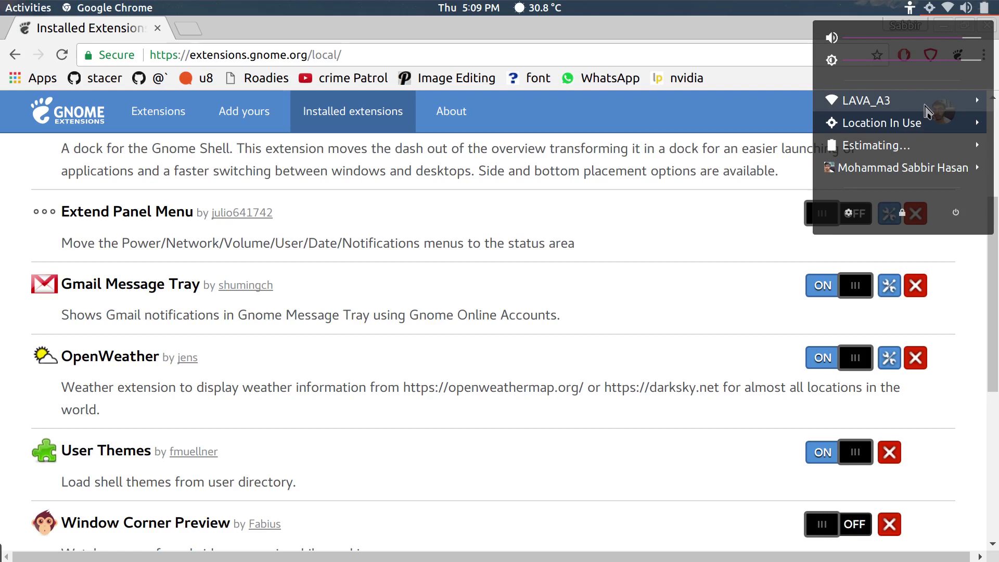
left_click(376, 260)
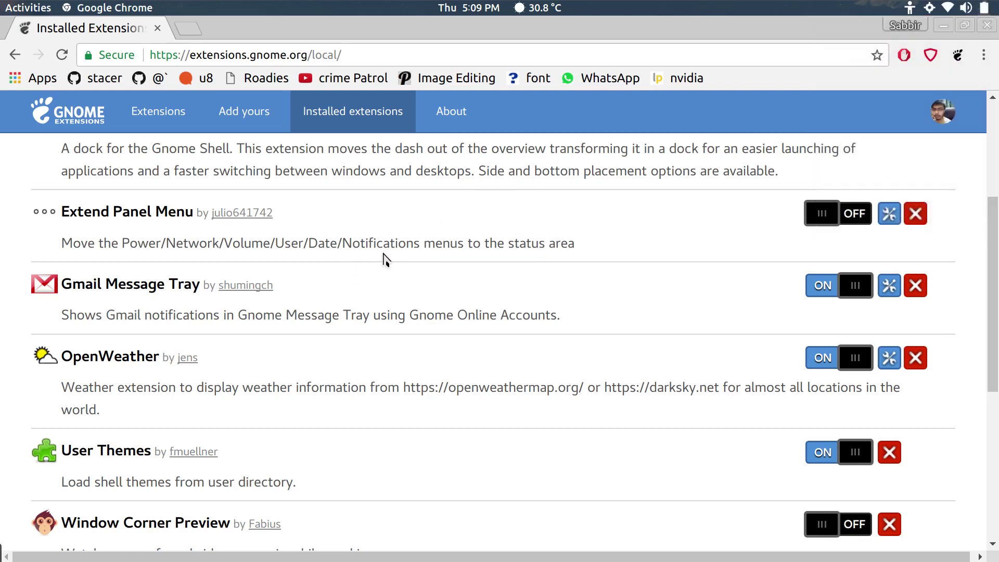
left_click(847, 216)
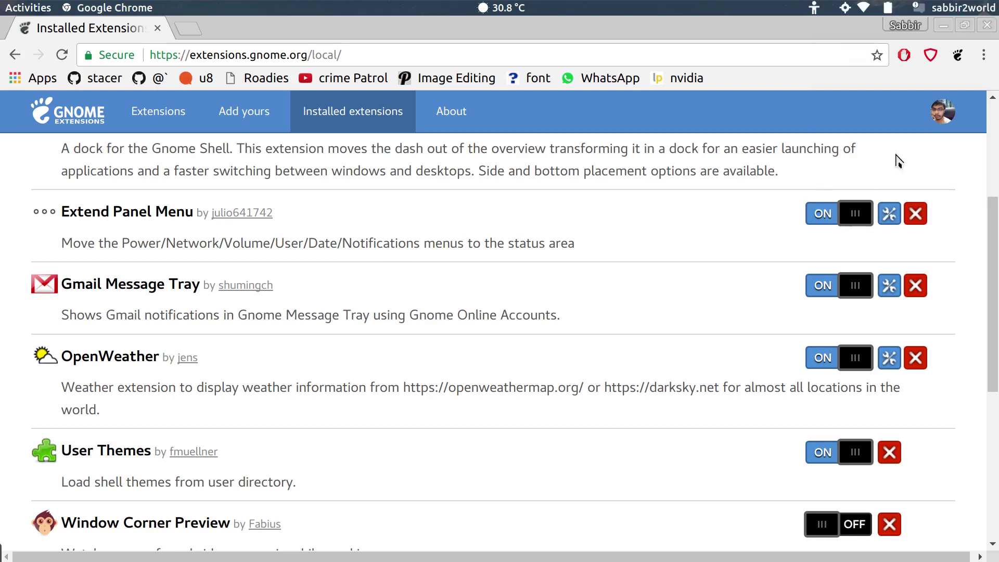
left_click(917, 11)
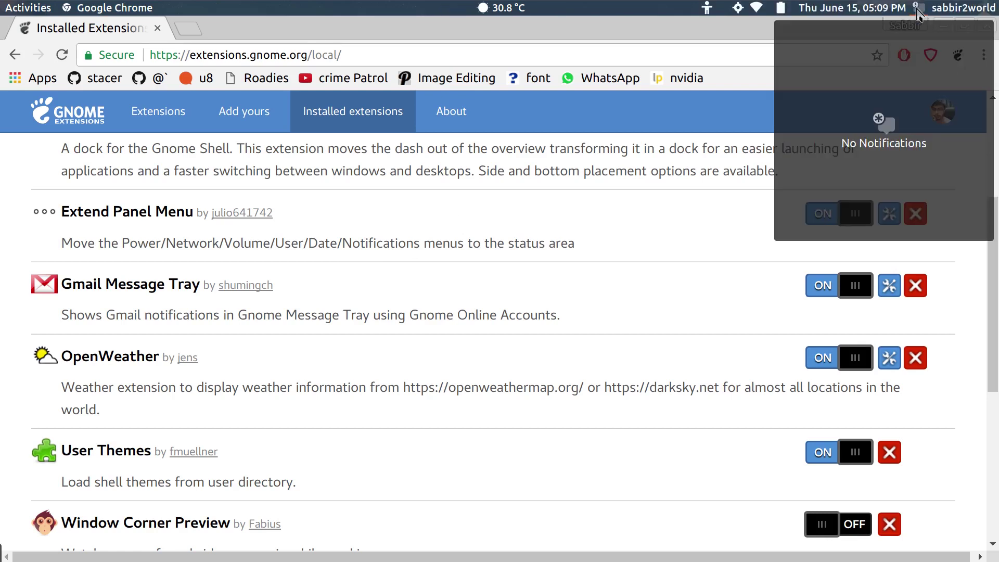
left_click(917, 11)
left_click(830, 11)
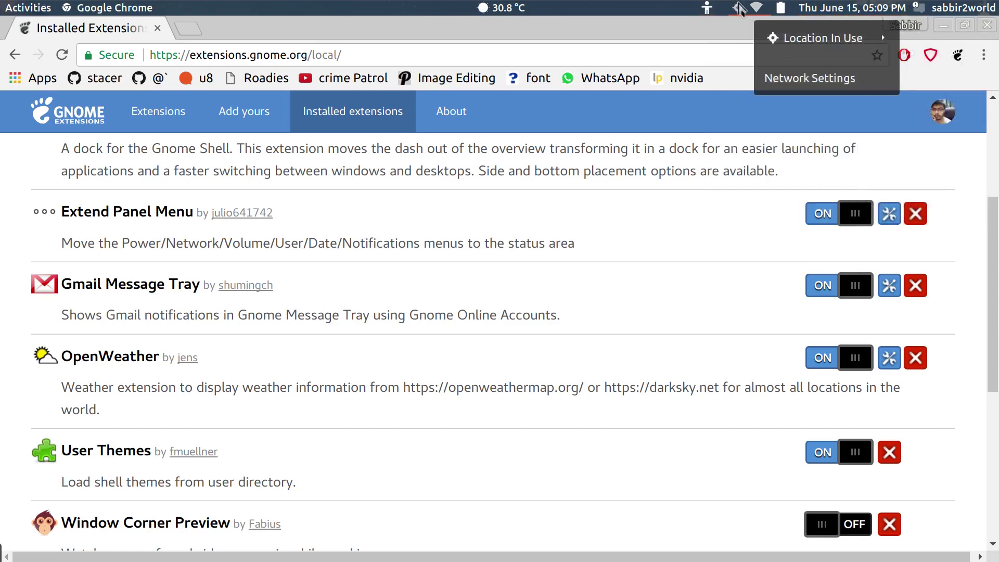
mouse_move(781, 12)
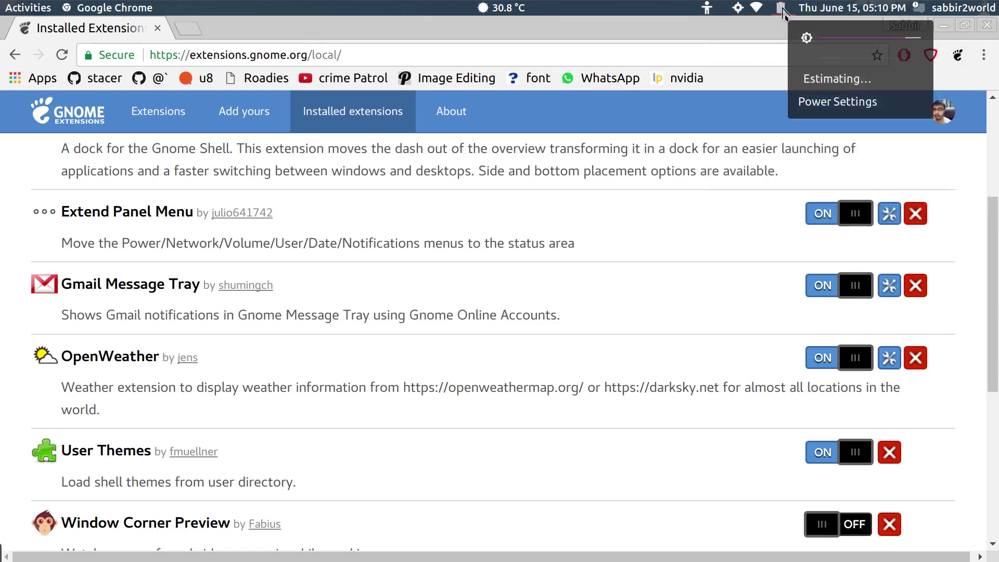
mouse_move(980, 7)
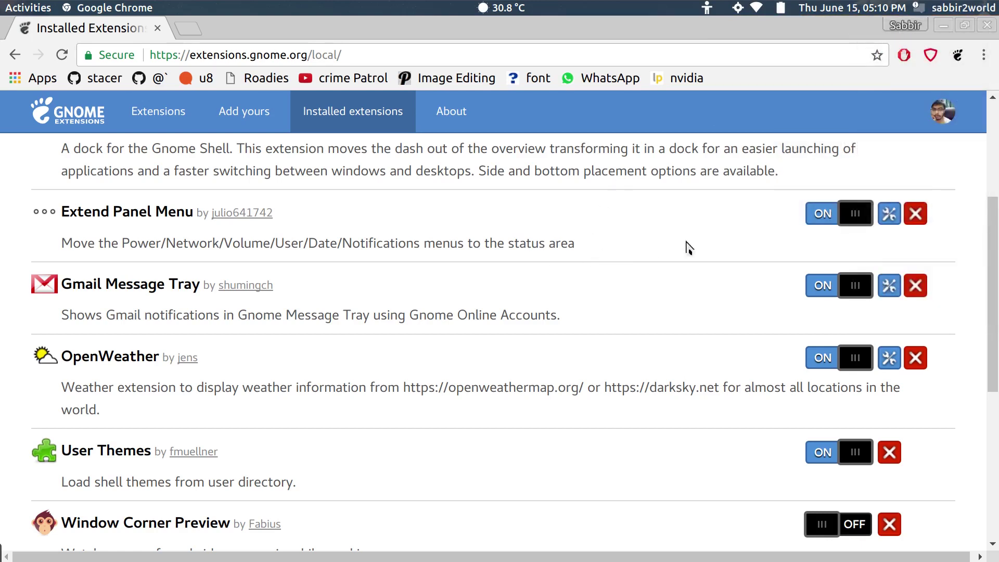
left_click(820, 215)
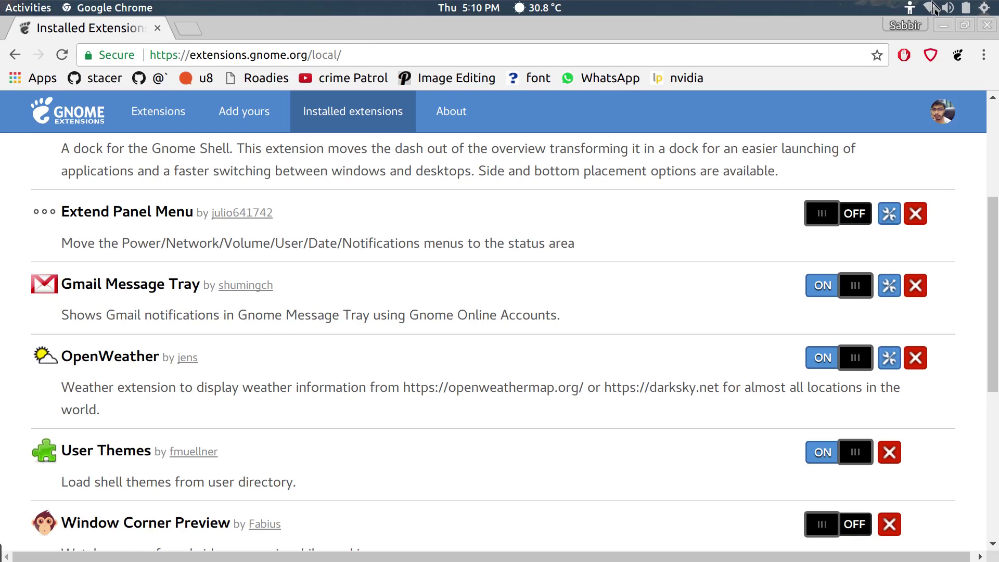
scroll(430, 310, "down", 4)
scroll(432, 316, "up", 2)
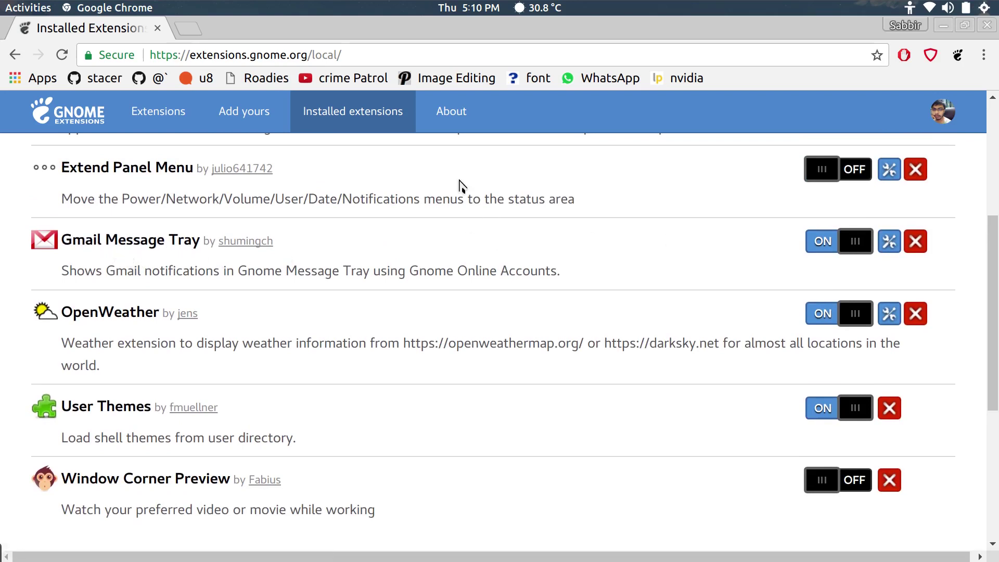
left_click(468, 10)
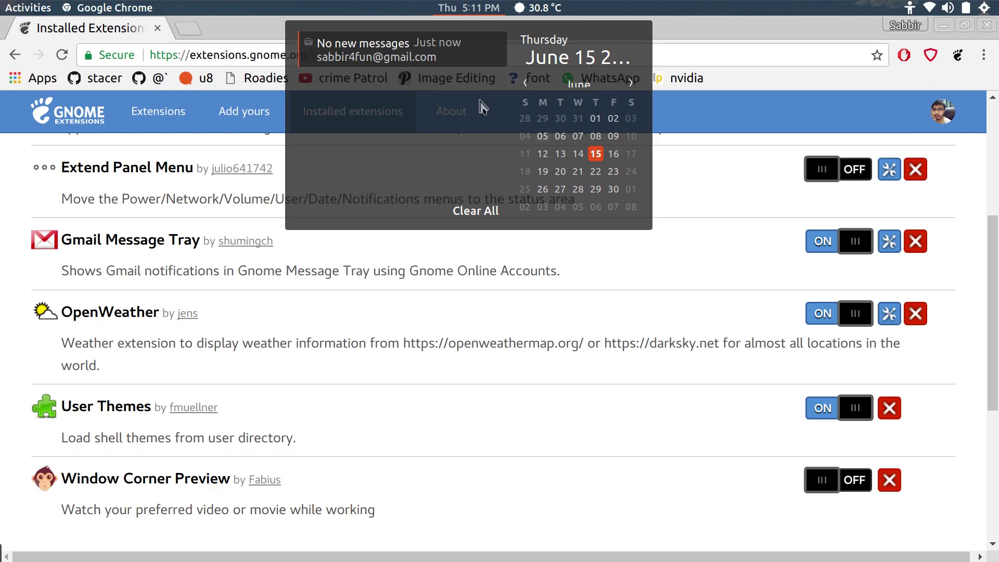
left_click(464, 10)
scroll(285, 332, "down", 3)
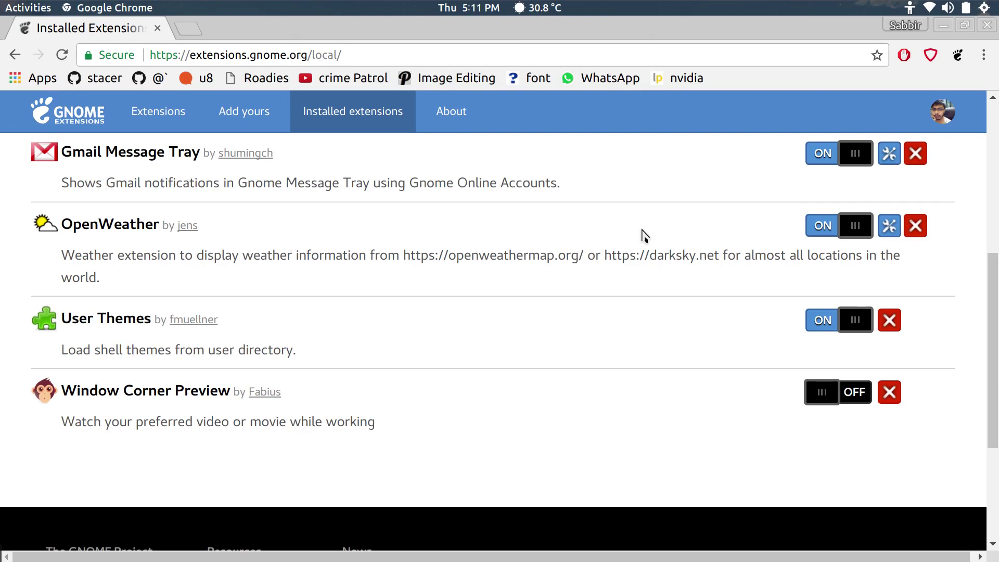
Scroll to the bottom of the Installed Extensions page
scroll(424, 310, "down", 2)
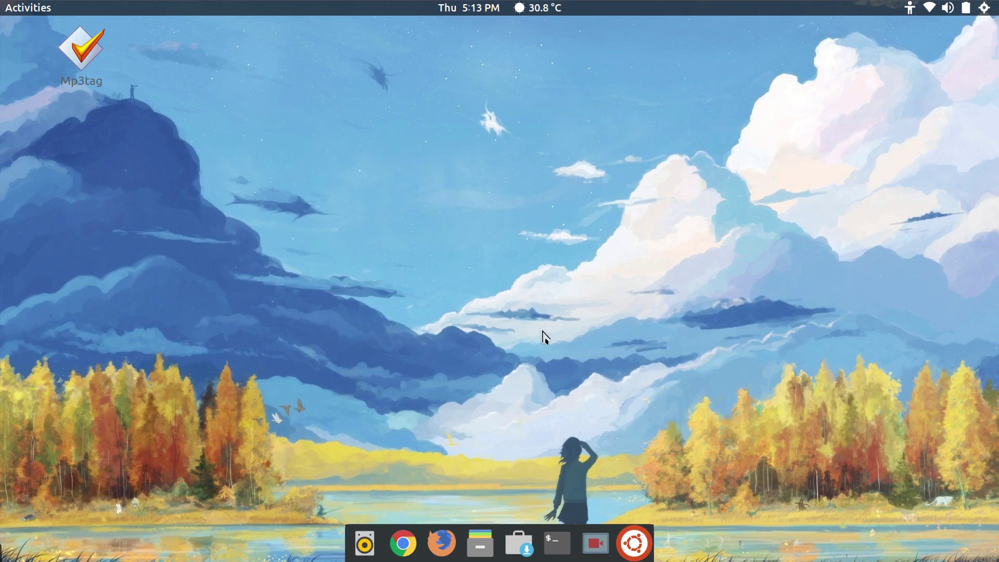
Search 'night' to reach Displays settings and switch Night Light on
left_click(644, 542)
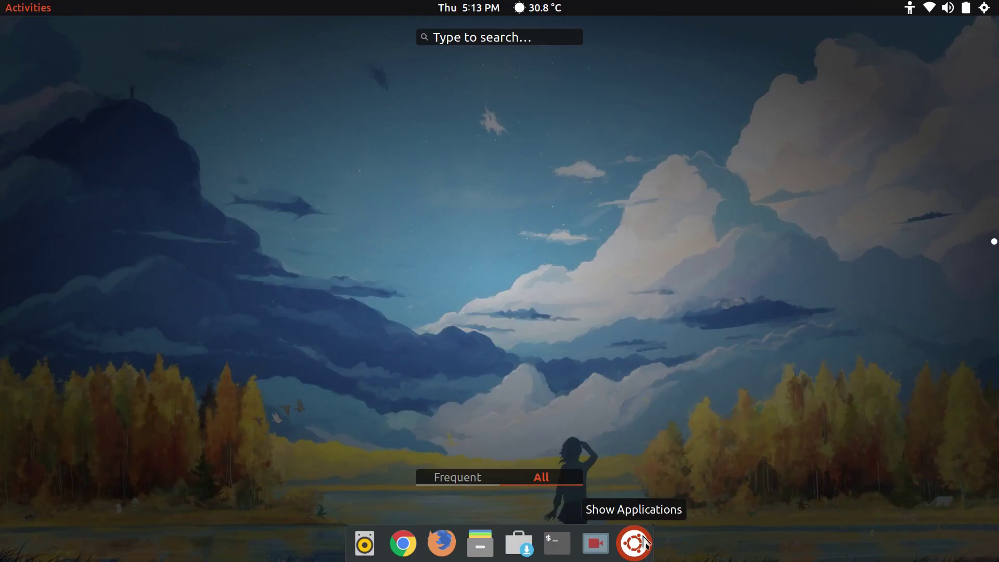
type("ni")
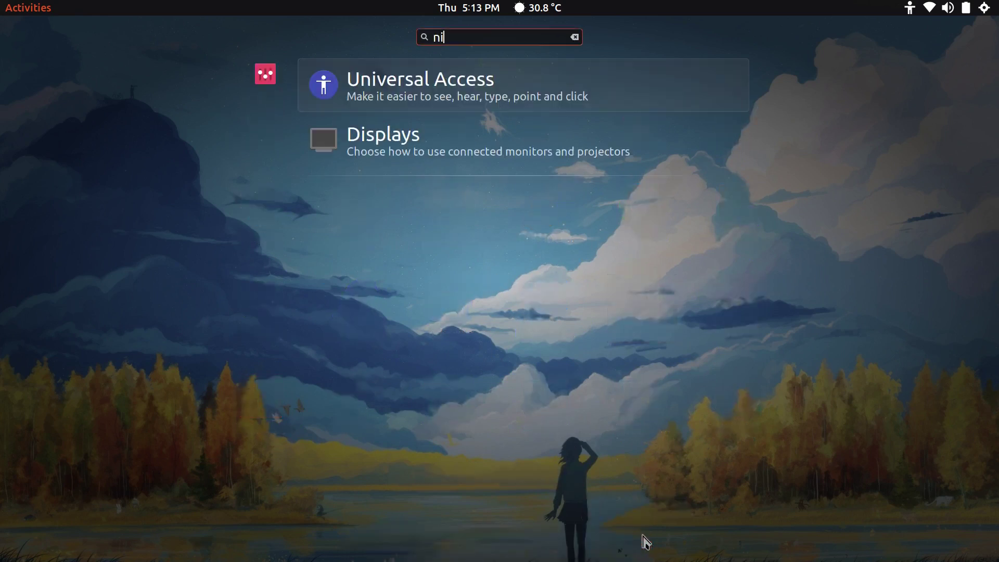
type("ght")
key("Return")
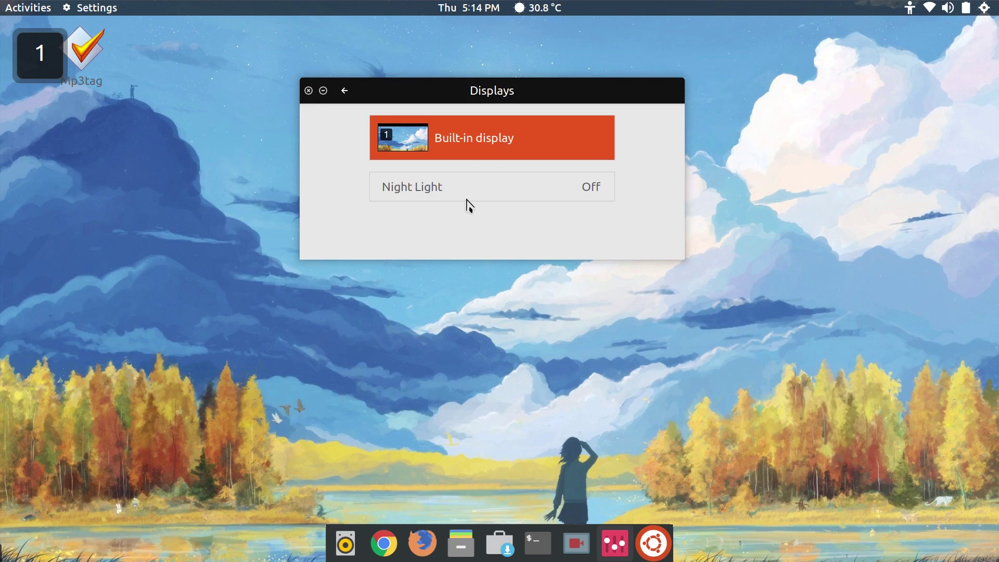
left_click(467, 199)
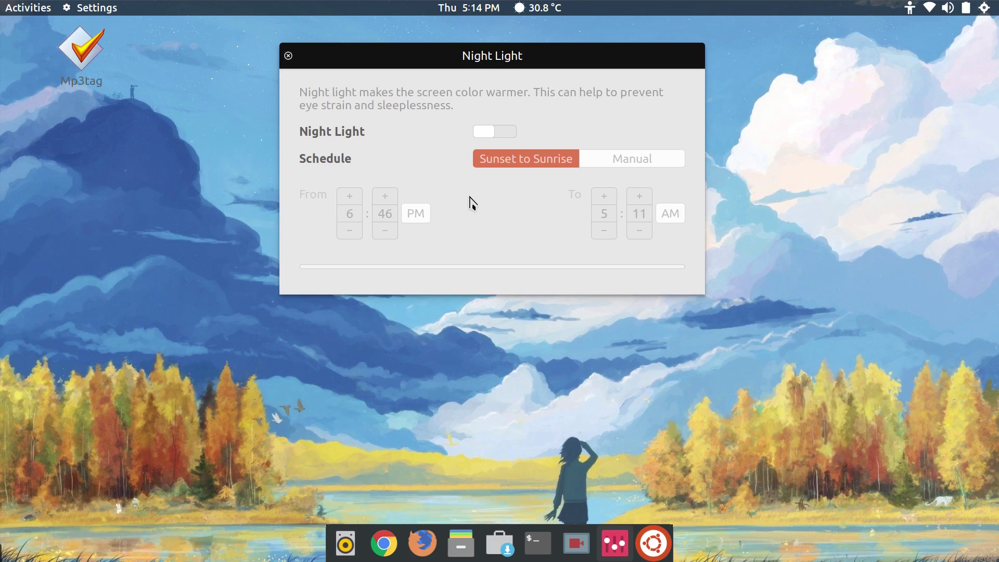
left_click(502, 137)
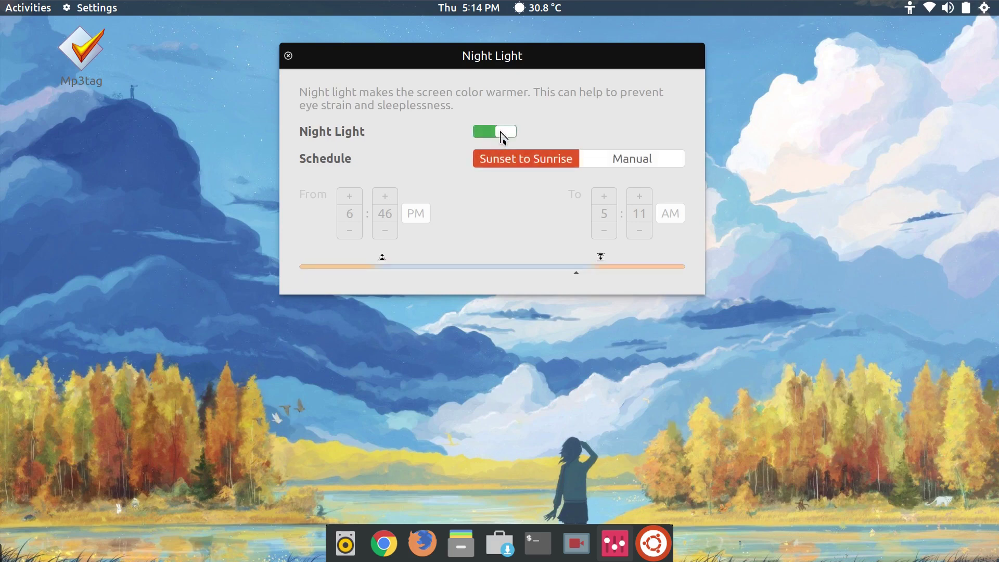
left_click_drag(511, 69, 499, 93)
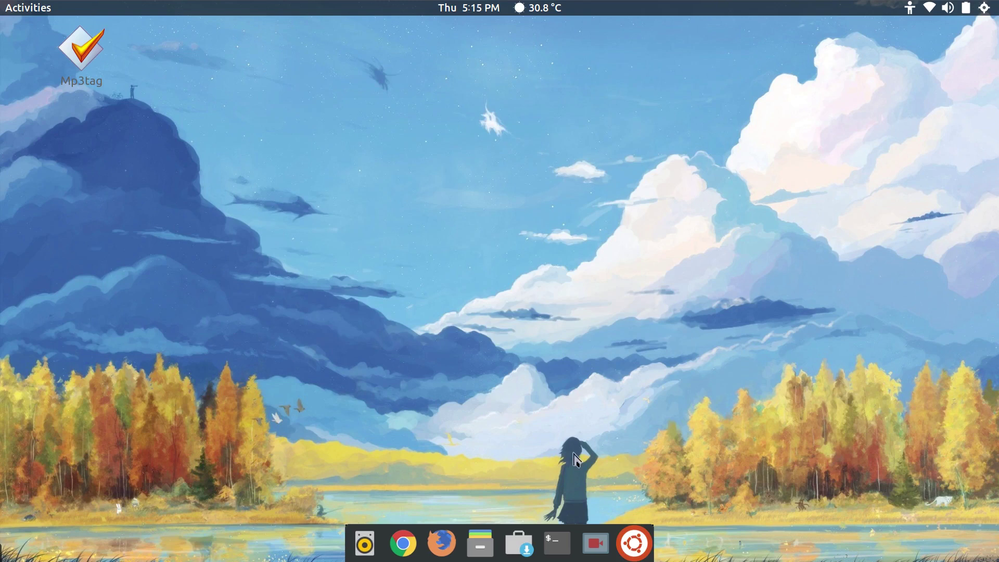
Search 'cal' in the Activities overview and launch the Calendar app
left_click(626, 546)
type("cal")
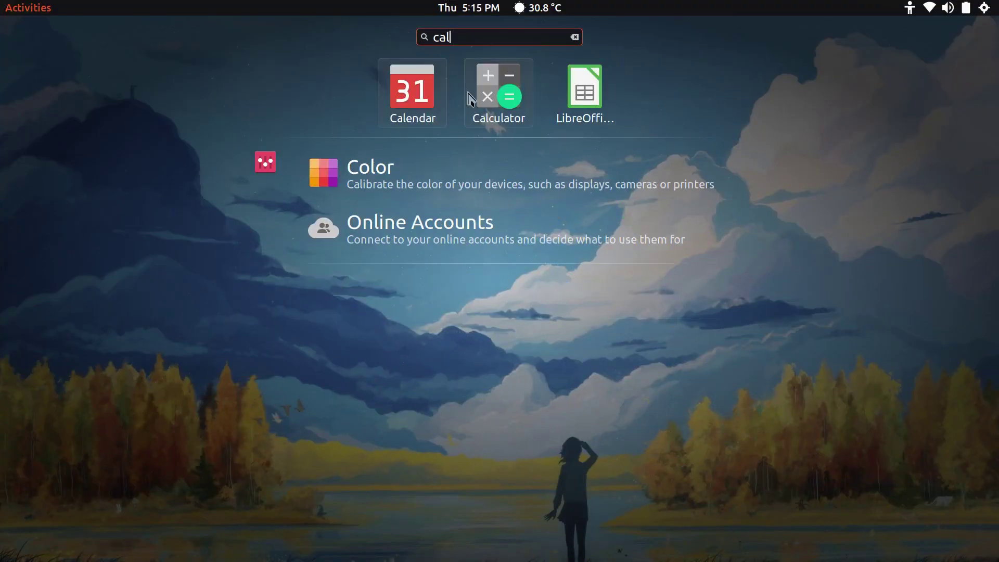
left_click(396, 93)
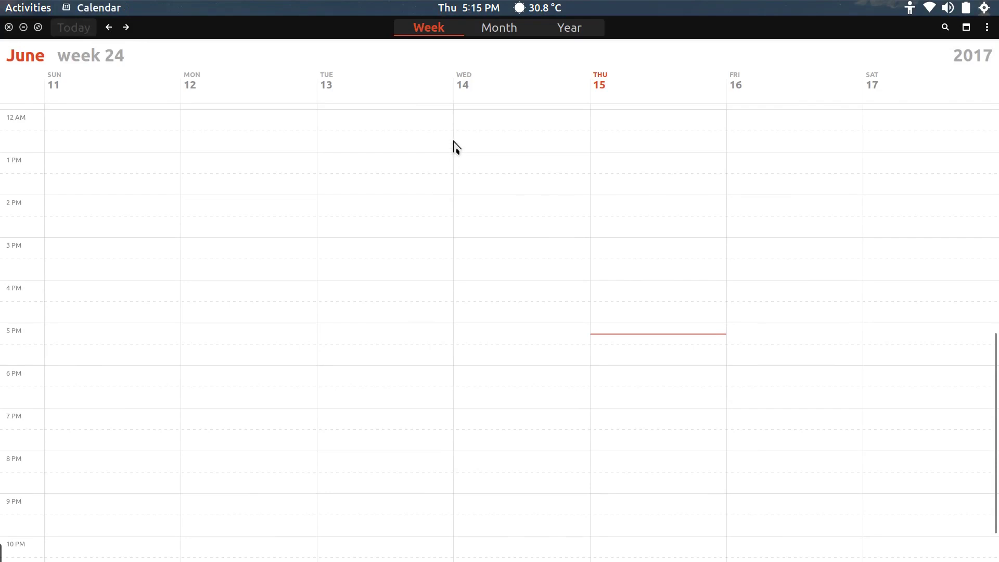
Cycle through Month and Year views, then start a June 15, 12:30–1:00 pm event in Week view
left_click(500, 32)
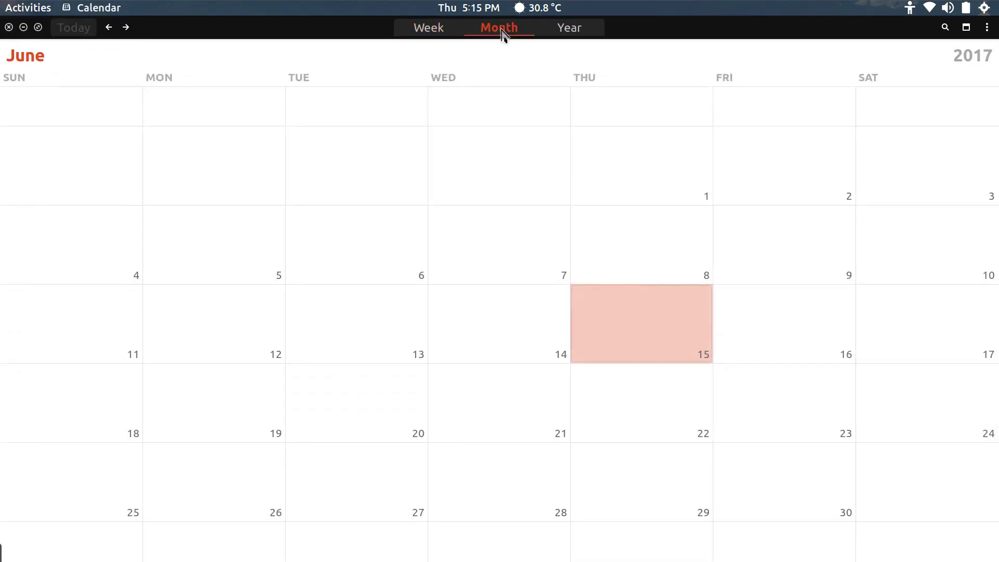
left_click(568, 31)
left_click(509, 35)
left_click(438, 36)
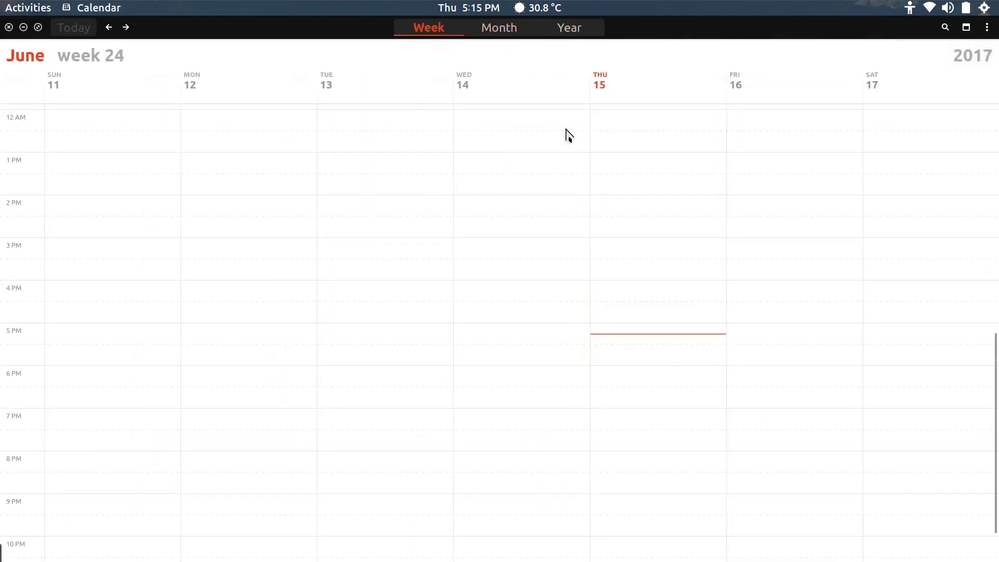
left_click(629, 144)
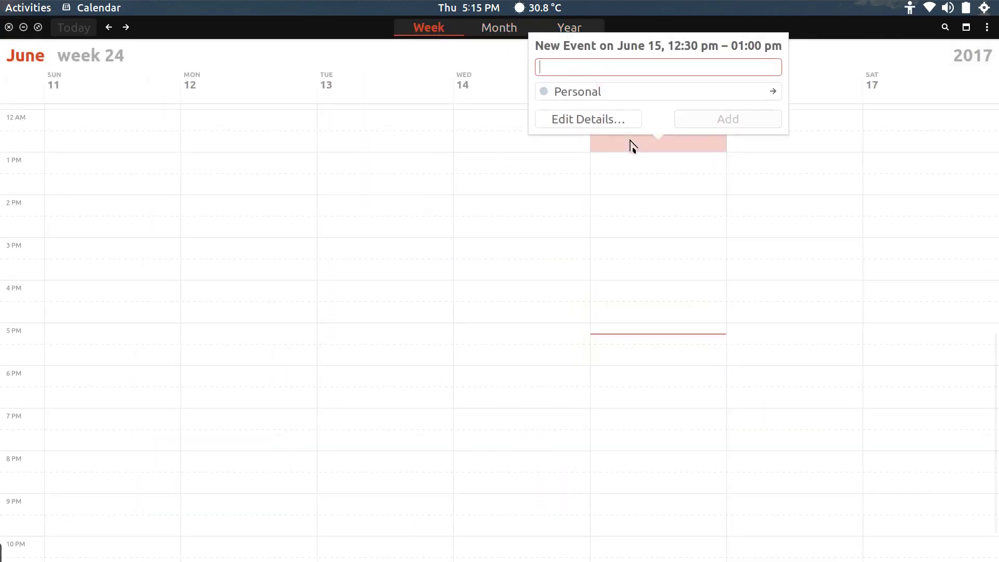